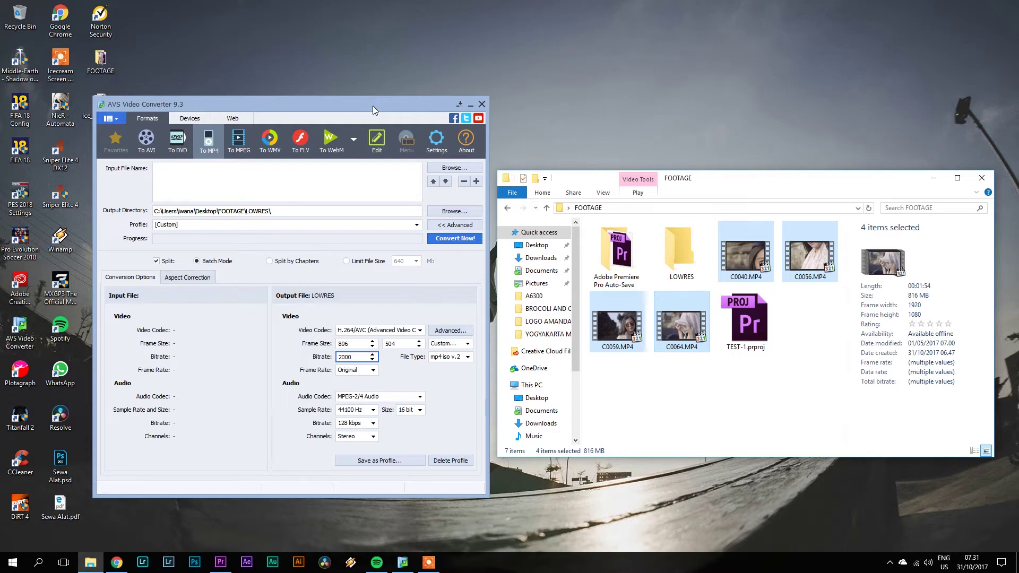
Add the clips C0040, C0056, C0059 and C0064 from the FOOTAGE folder to the converter's input list
left_click_drag(373, 106, 374, 106)
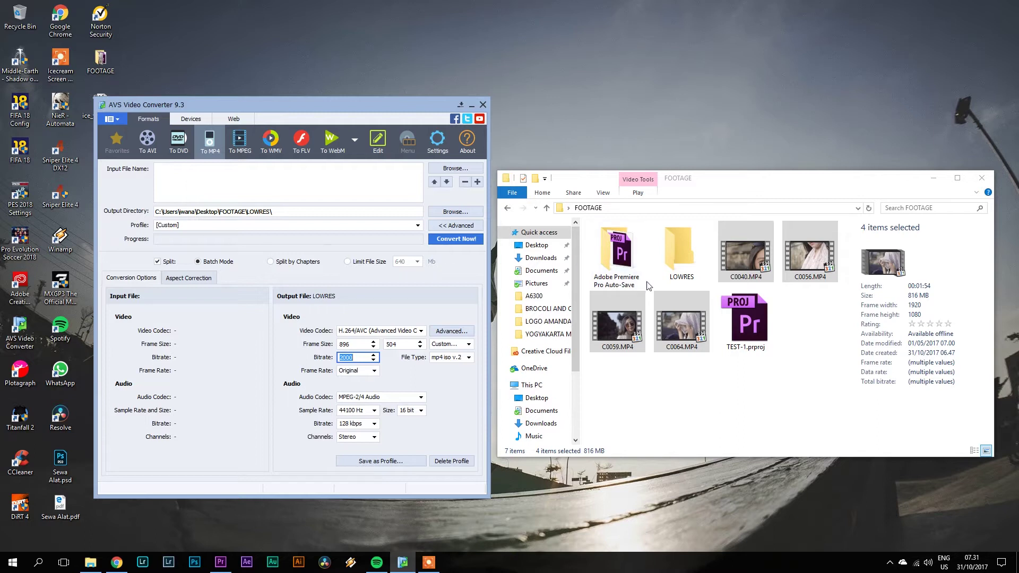
left_click(749, 410)
left_click(743, 254)
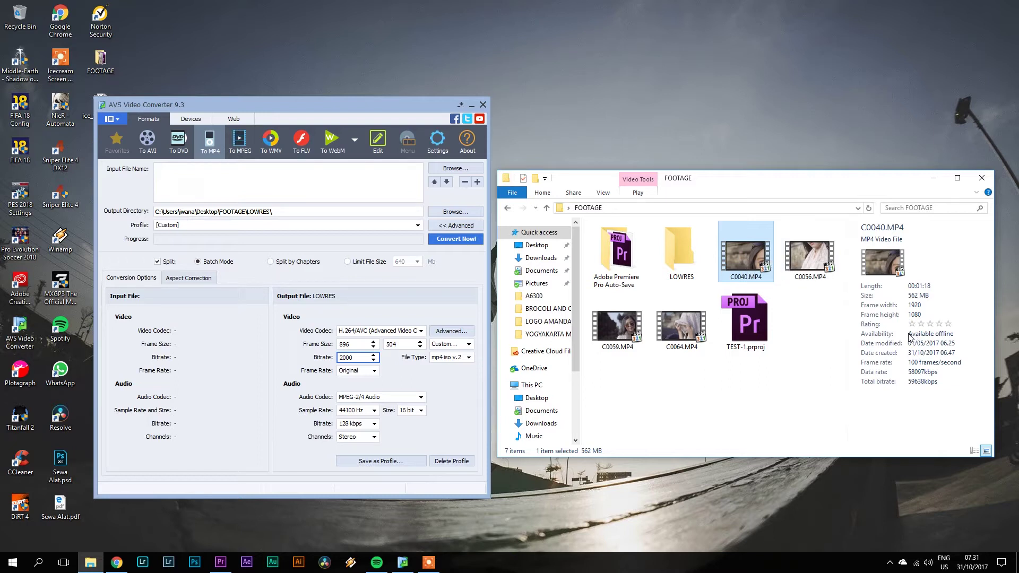
left_click(689, 333, "shift")
left_click_drag(688, 333, 232, 173)
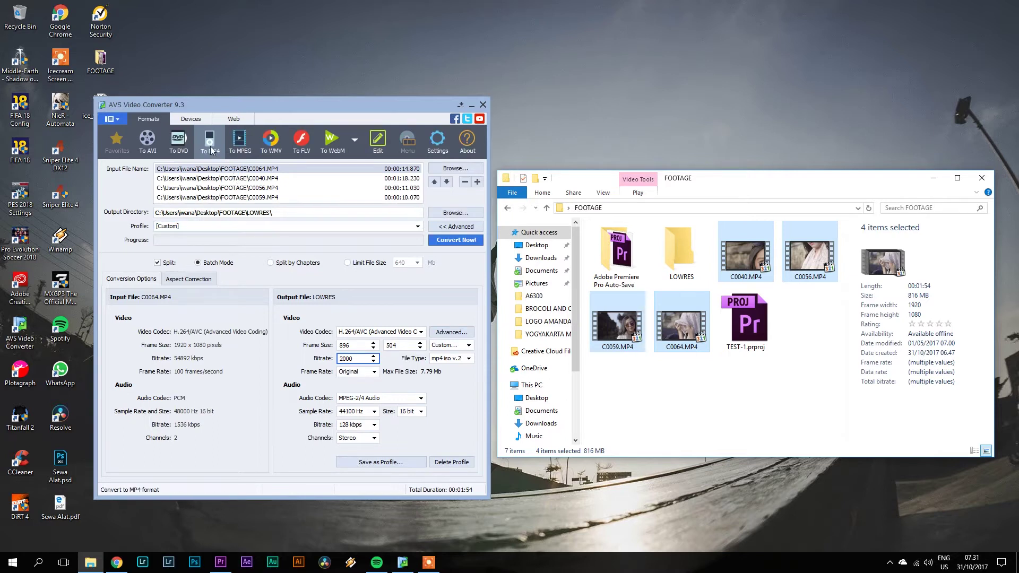
Choose MP4 as the output format and keep splitting enabled in batch mode
left_click(211, 149)
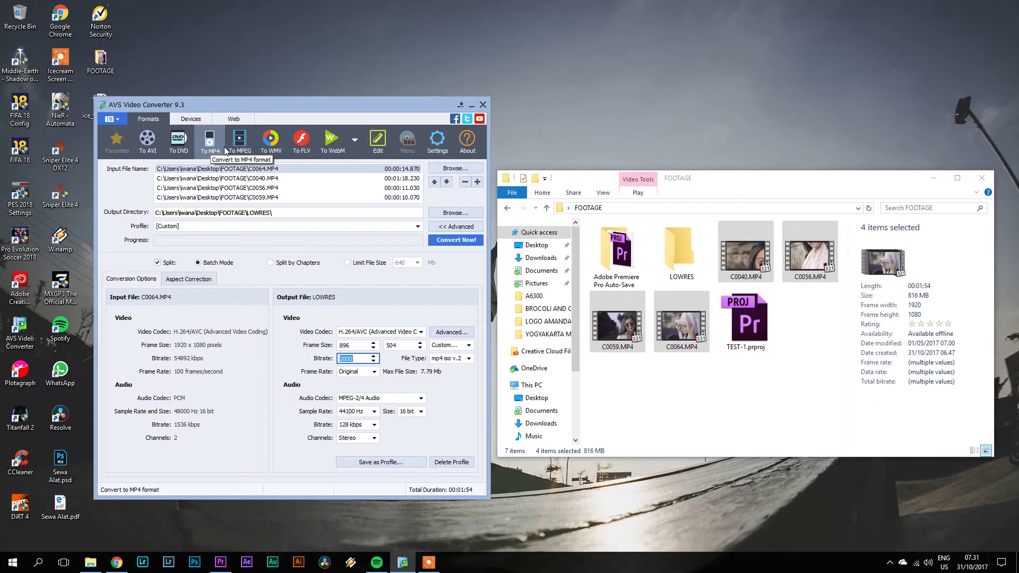
left_click(159, 265)
left_click(159, 265)
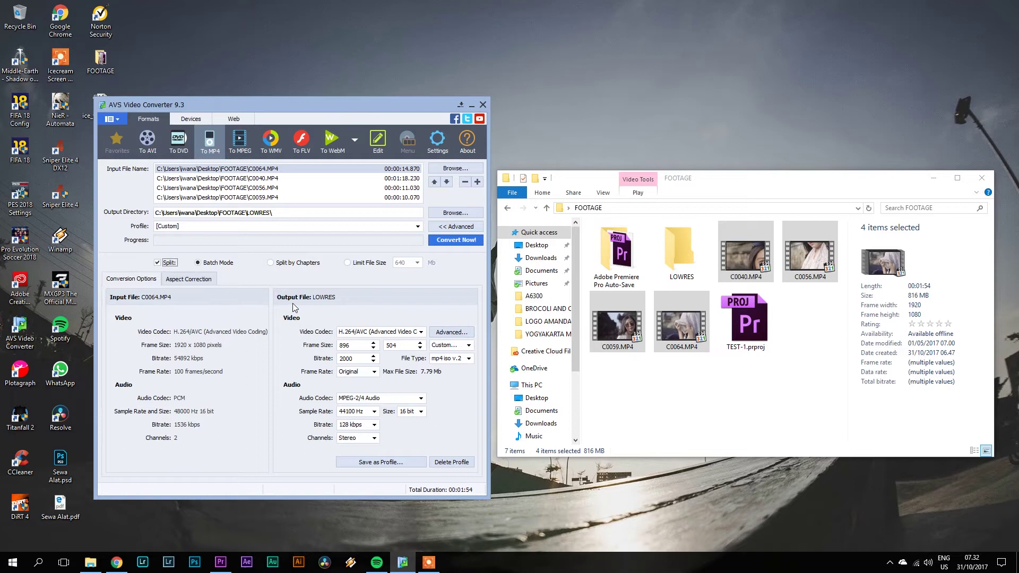
Set the output video codec to H.264/AVC (Advanced Video Coding) and the file type to mp4 iso v.2
left_click(402, 333)
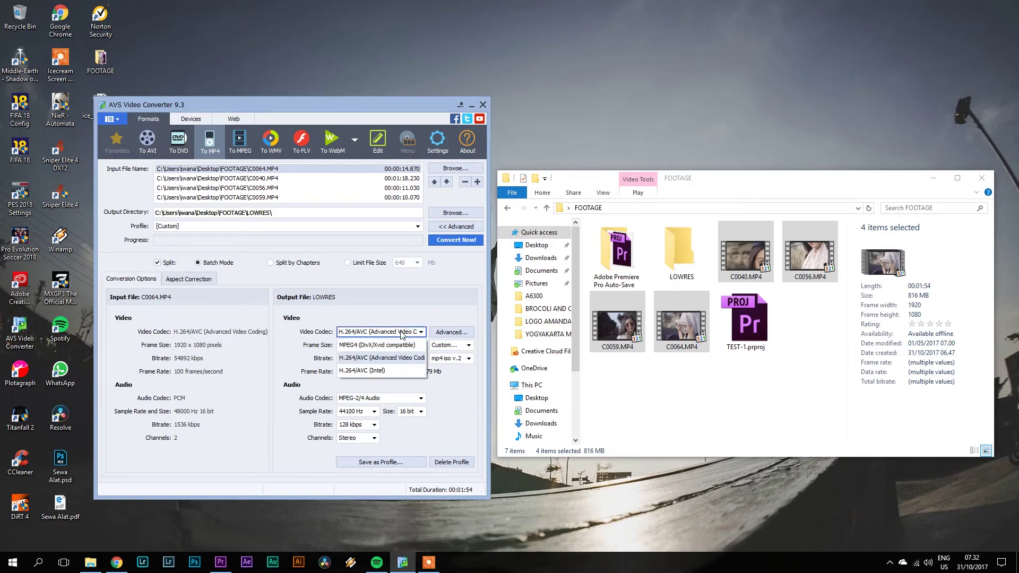
left_click(414, 358)
left_click(354, 358)
left_click(358, 350)
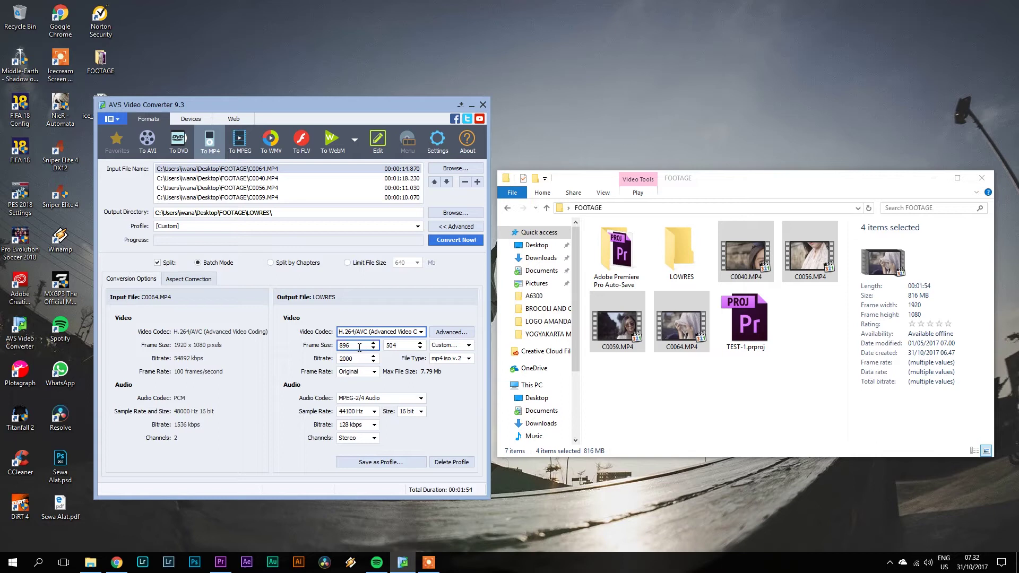
left_click(404, 346)
left_click(449, 359)
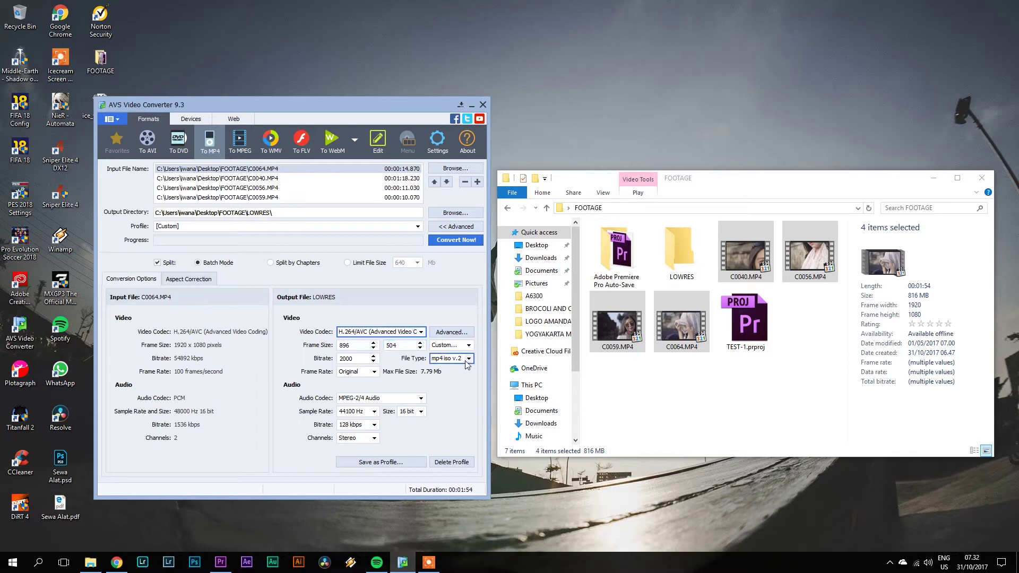
left_click(468, 360)
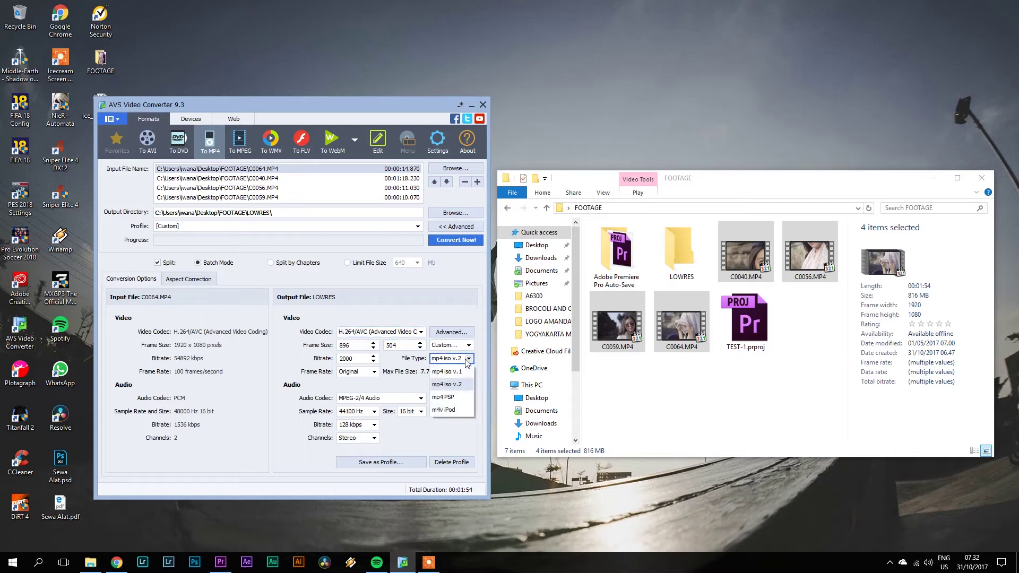
left_click(454, 385)
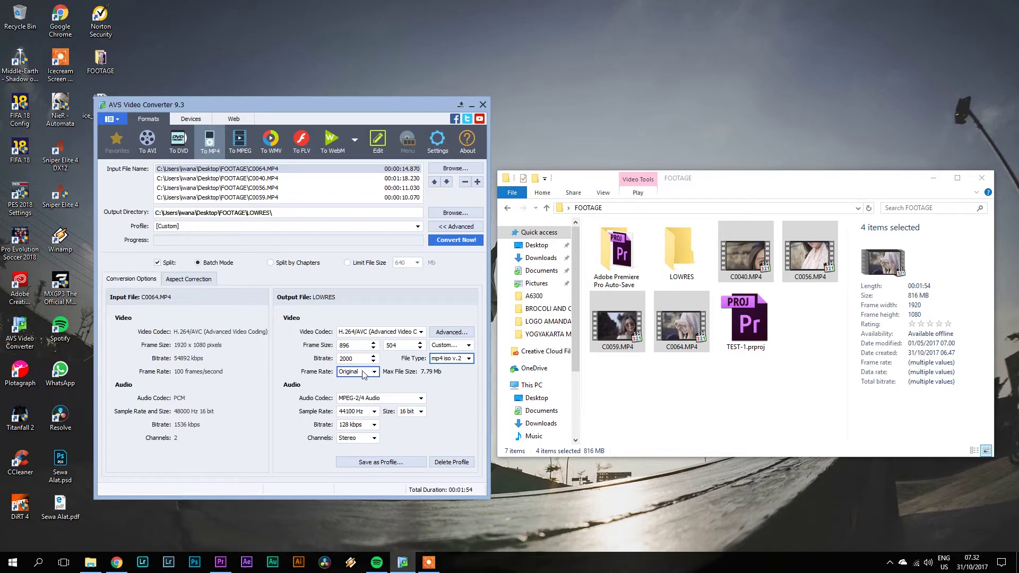
Choose MPEG-2/4 Audio as the output audio codec and start converting the clips
left_click(366, 400)
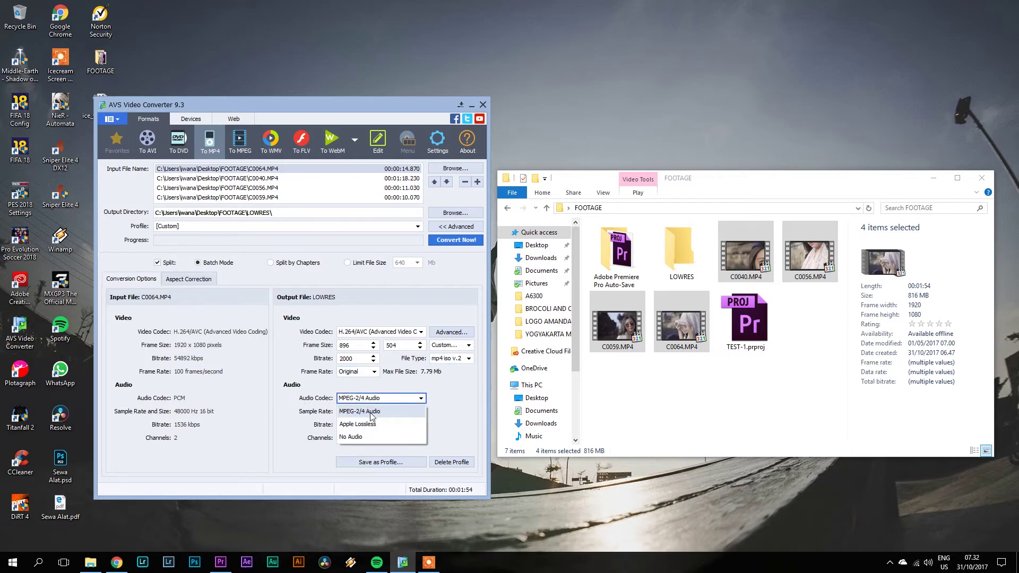
left_click(371, 413)
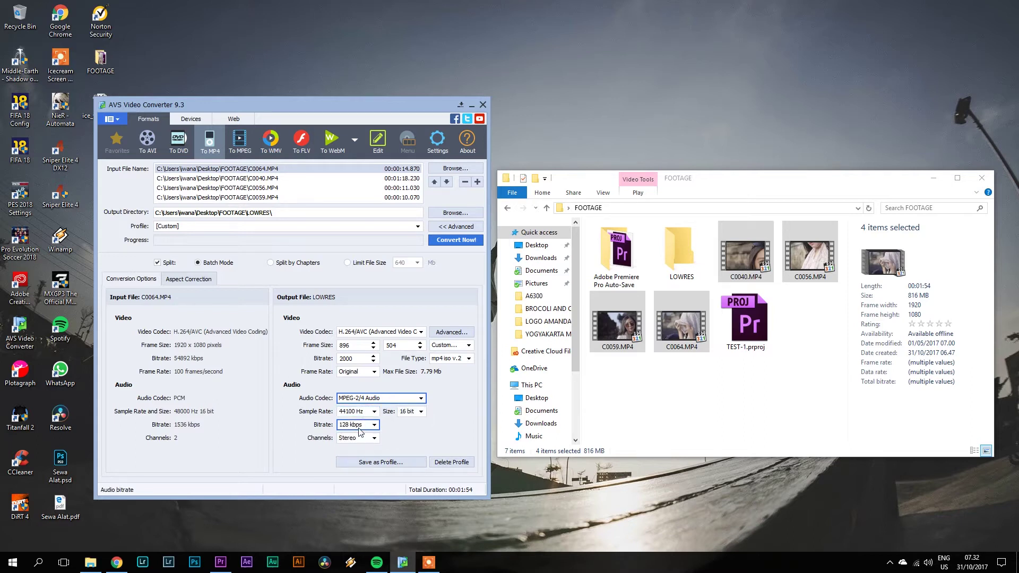
left_click(456, 241)
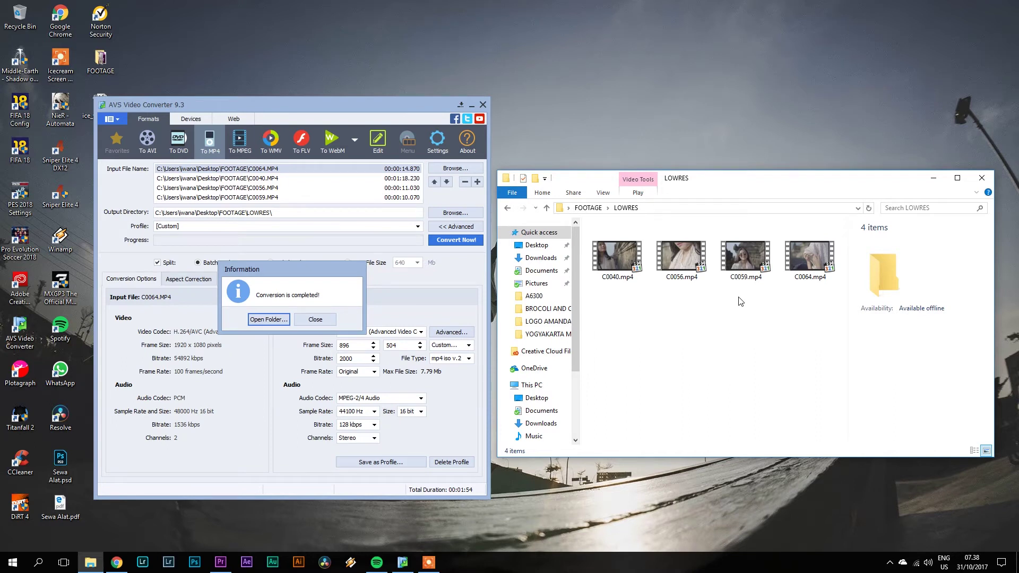
Dismiss the conversion notice, minimize the converter and check the file details of C0040.mp4 in the LOWRES folder
left_click(317, 325)
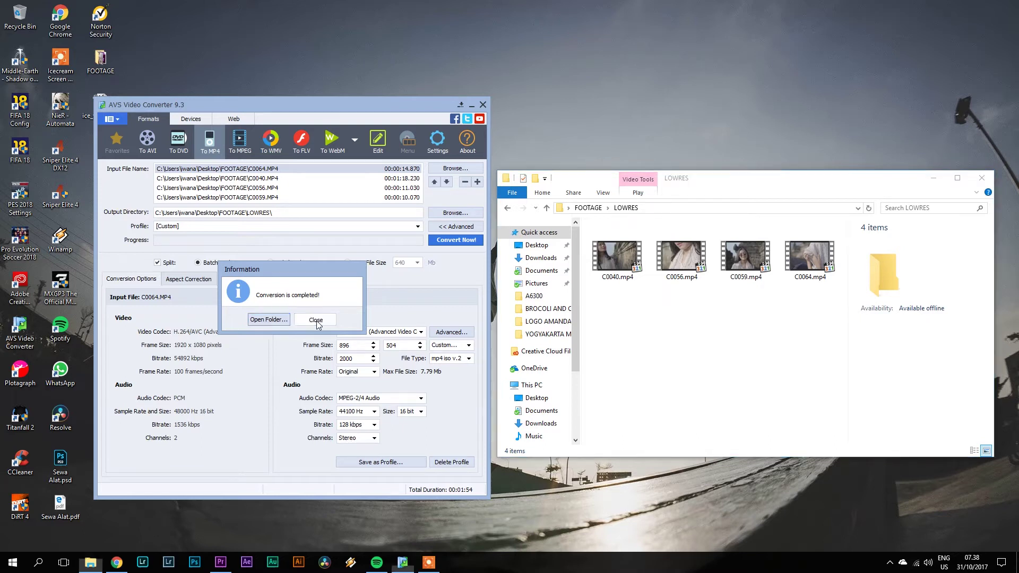
left_click(472, 106)
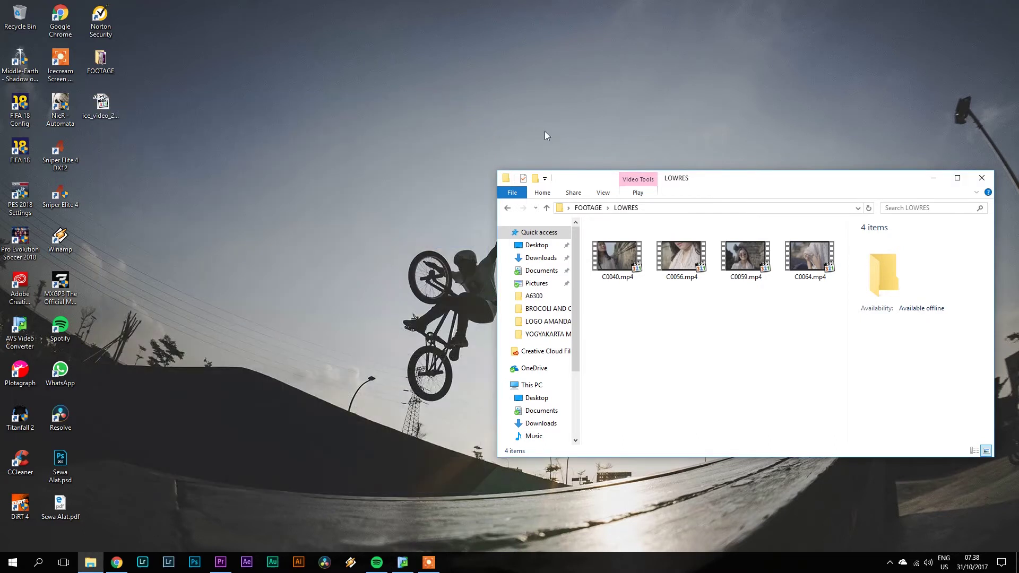
left_click(619, 268)
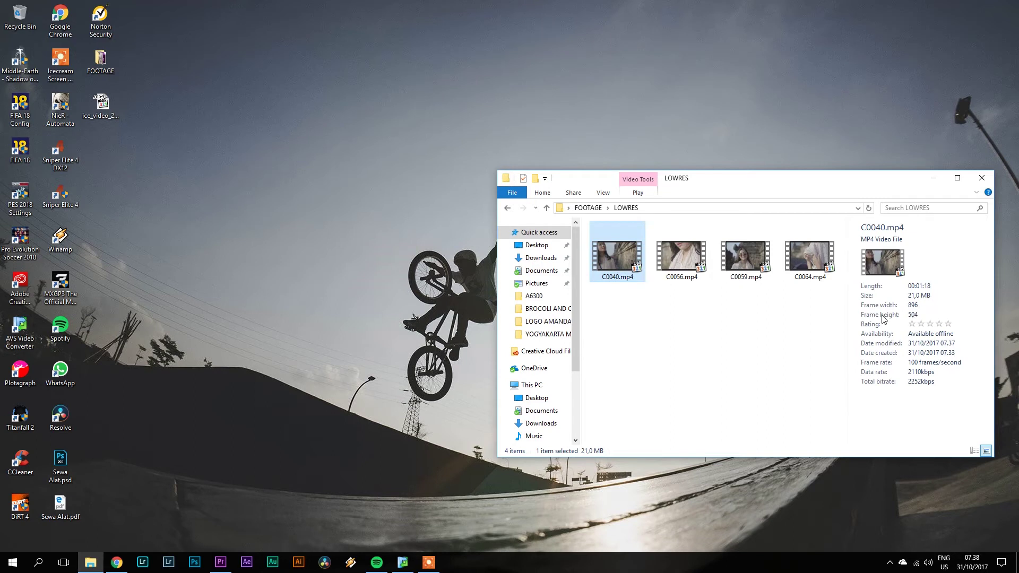
left_click(726, 325)
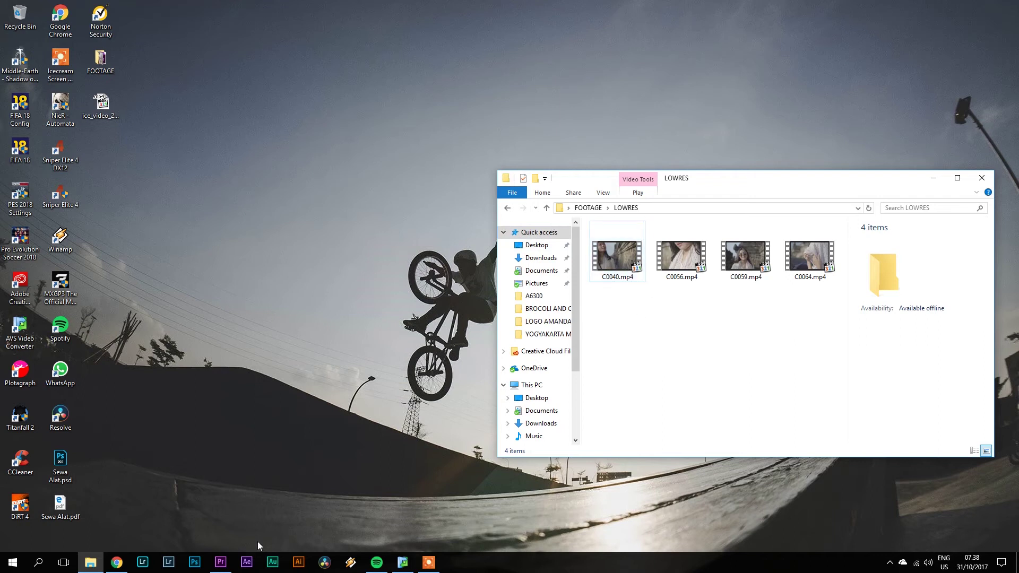
Switch to Adobe Premiere Pro and import the four low-resolution clips from the LOWRES folder into the TEST-1 project
left_click(220, 569)
key("alt+Tab")
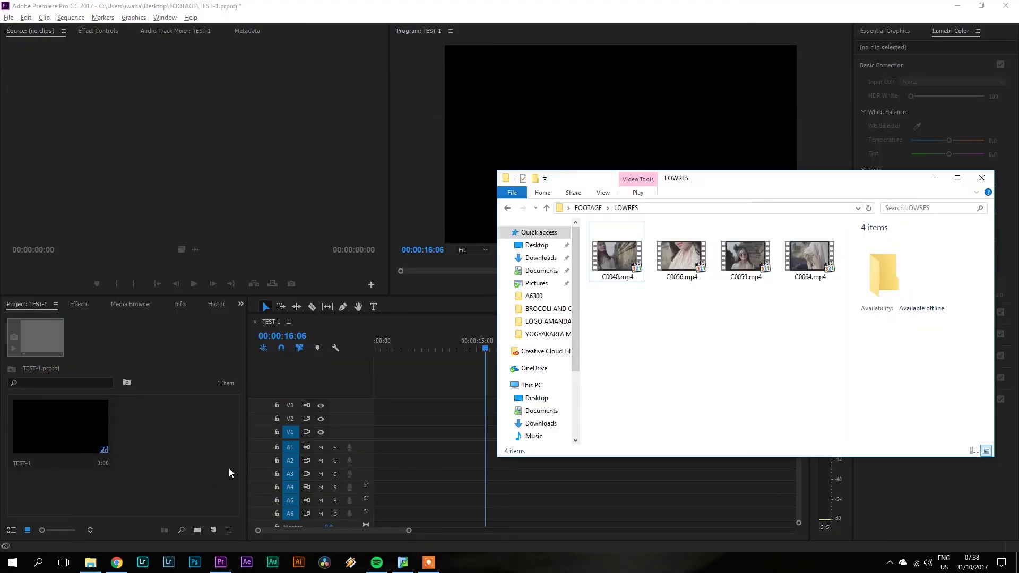
left_click_drag(841, 334, 181, 438)
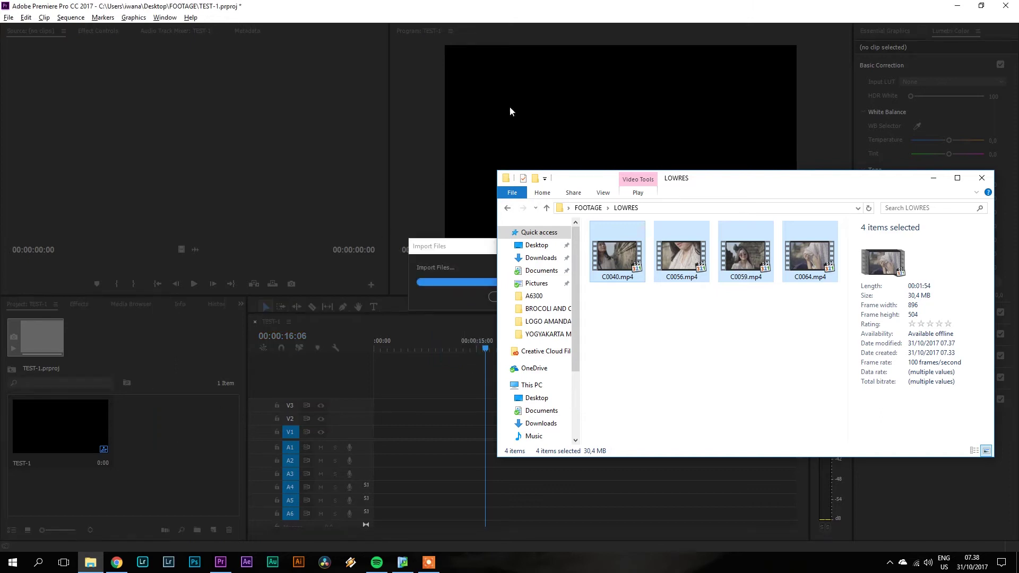
left_click(190, 487)
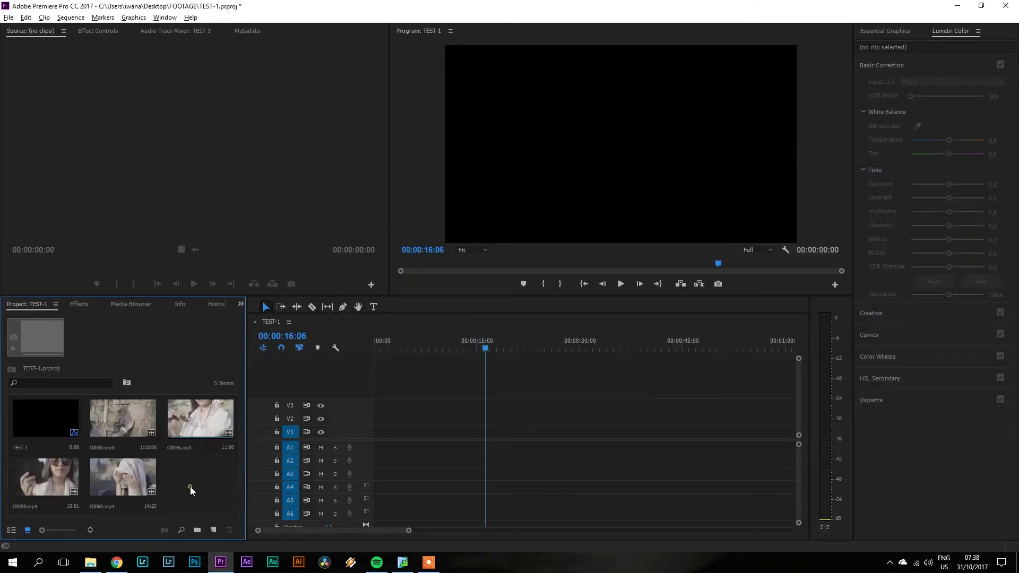
Load C0040.mp4 in the Source monitor and interpret its footage at an assumed frame rate of 25 fps
double_click(119, 418)
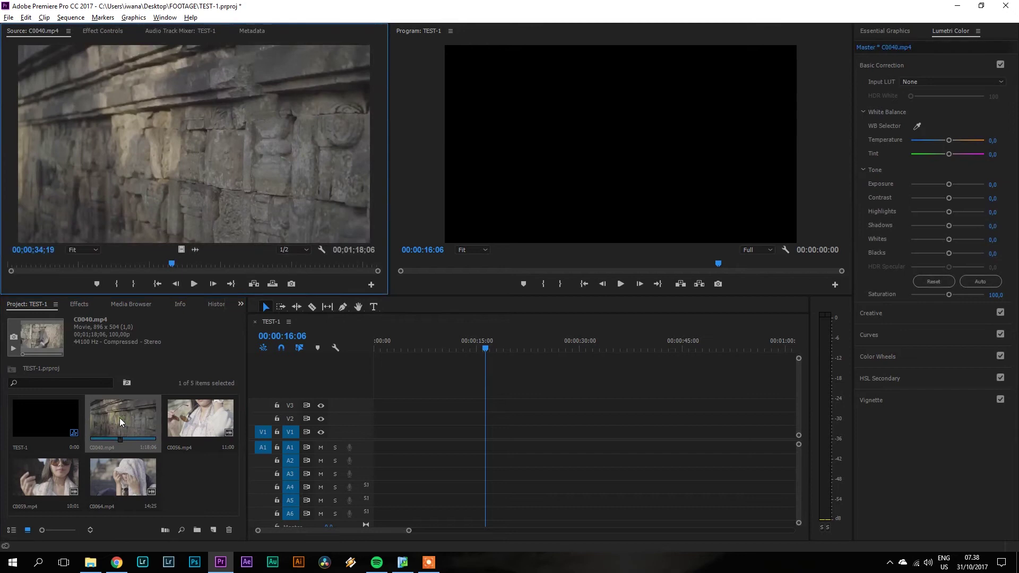
right_click(120, 418)
mouse_move(180, 173)
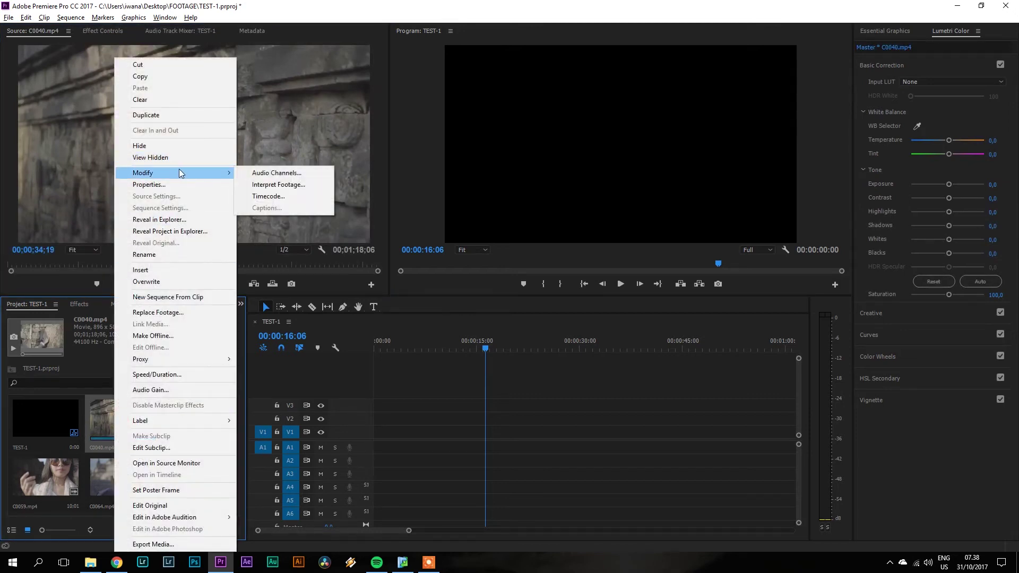
left_click(306, 185)
left_click(394, 130)
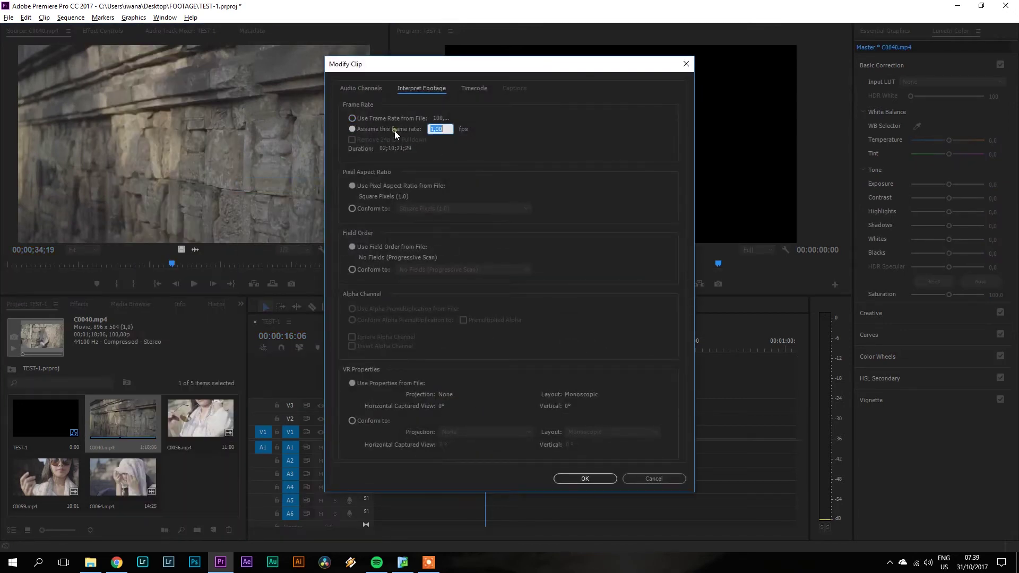
type("25")
key("Return")
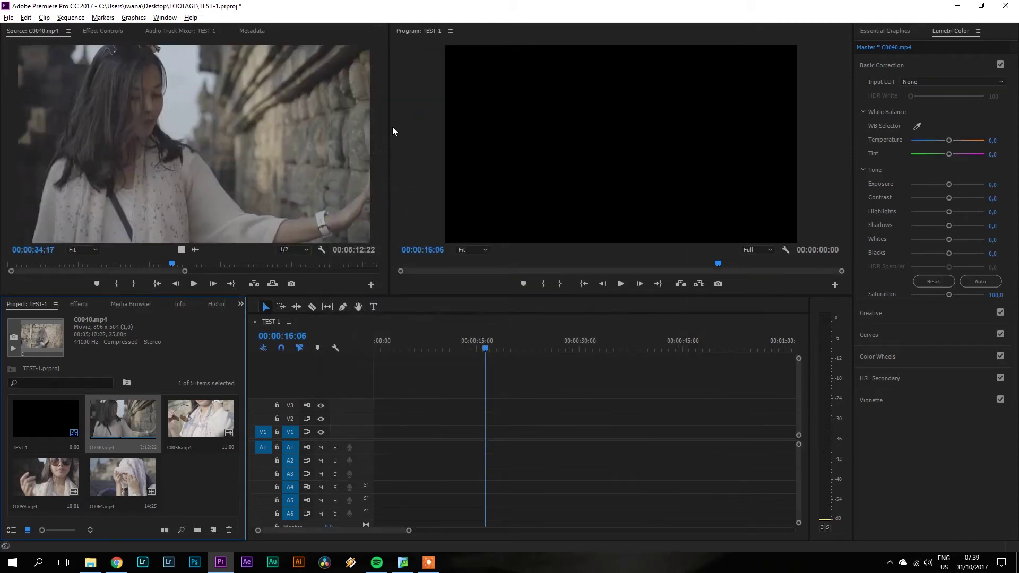
Mark C0040.mp4 in the Source monitor with an in point at 00:00:08:24 and an out point at 00:00:16:03
double_click(185, 271)
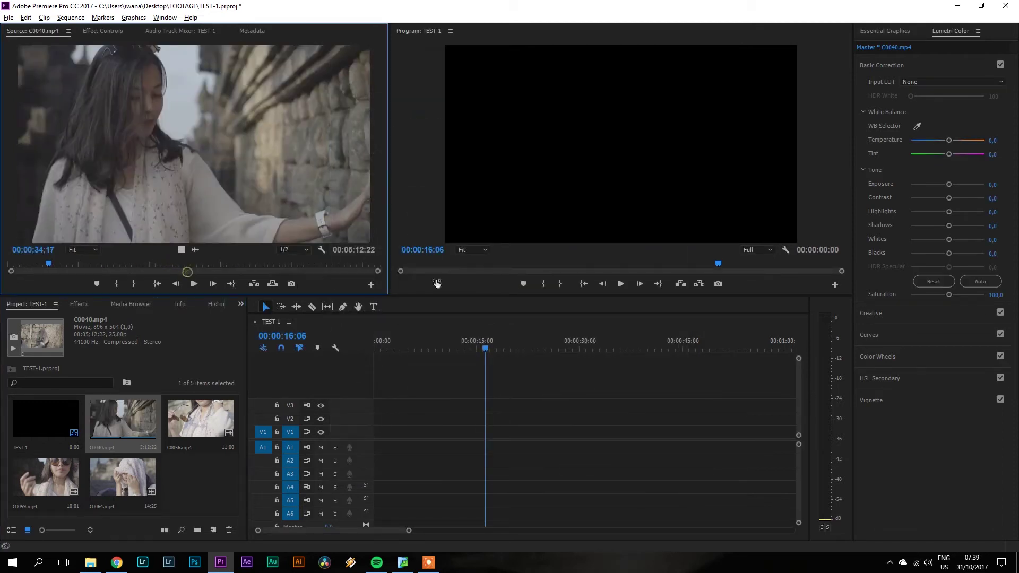
left_click_drag(46, 260, 18, 267)
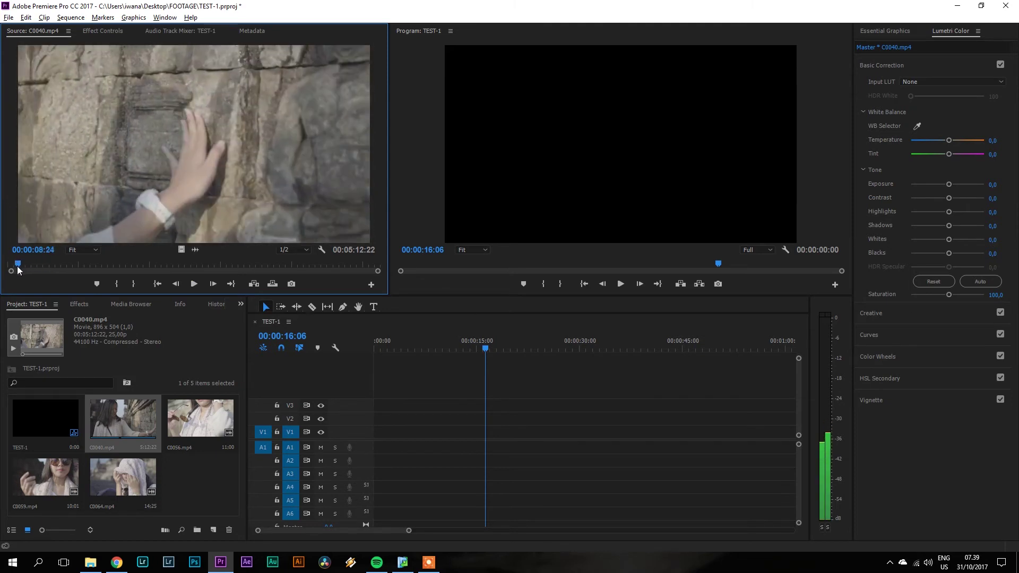
left_click(115, 284)
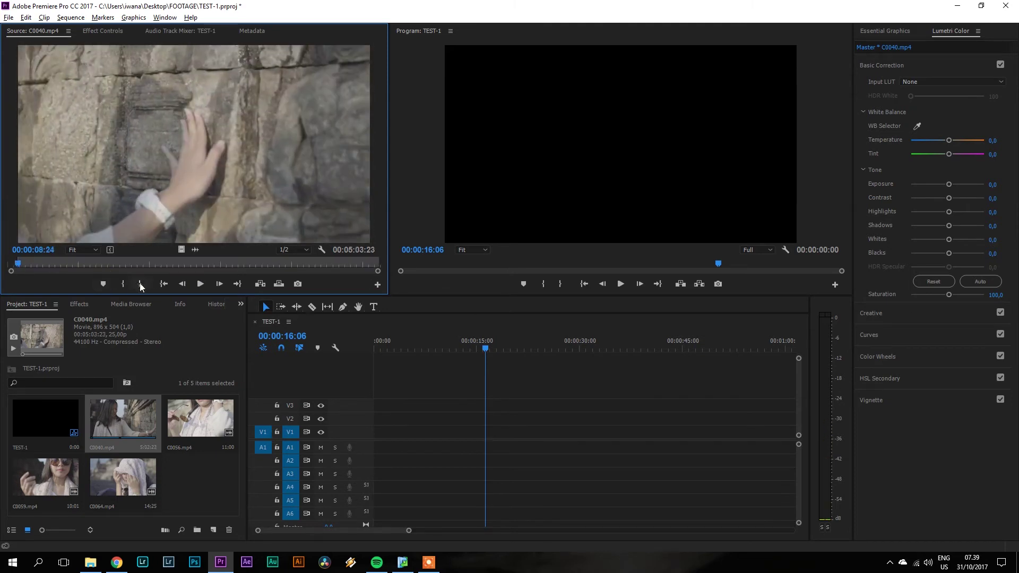
mouse_move(18, 265)
left_mouse_down()
mouse_move(42, 267)
mouse_move(25, 266)
left_mouse_up()
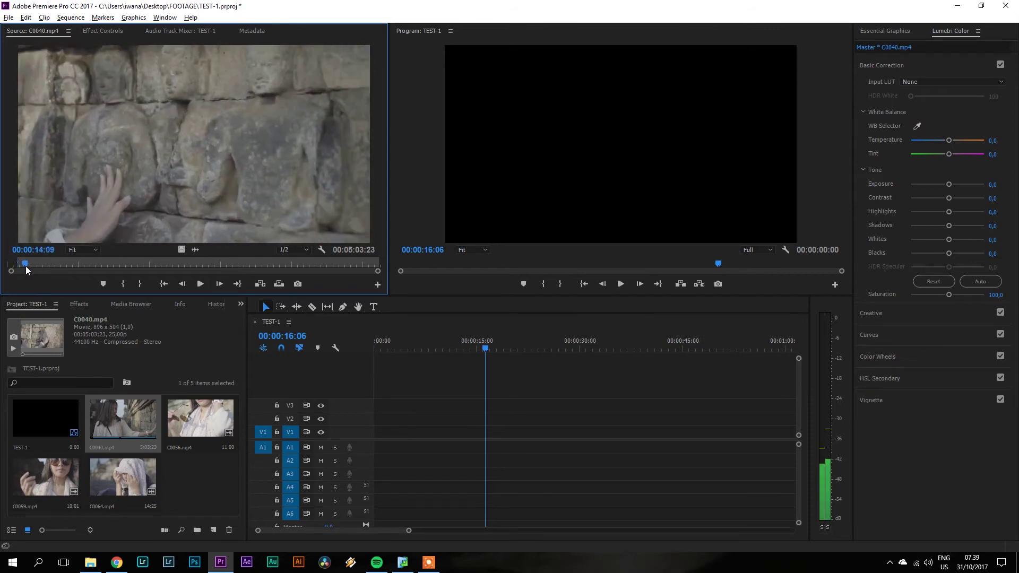
key("space")
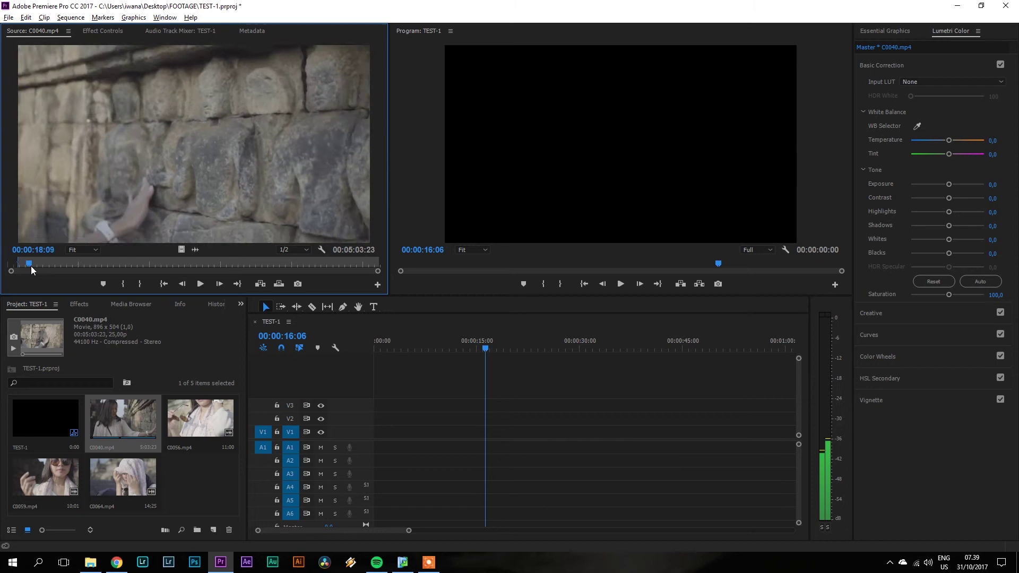
left_click(140, 283)
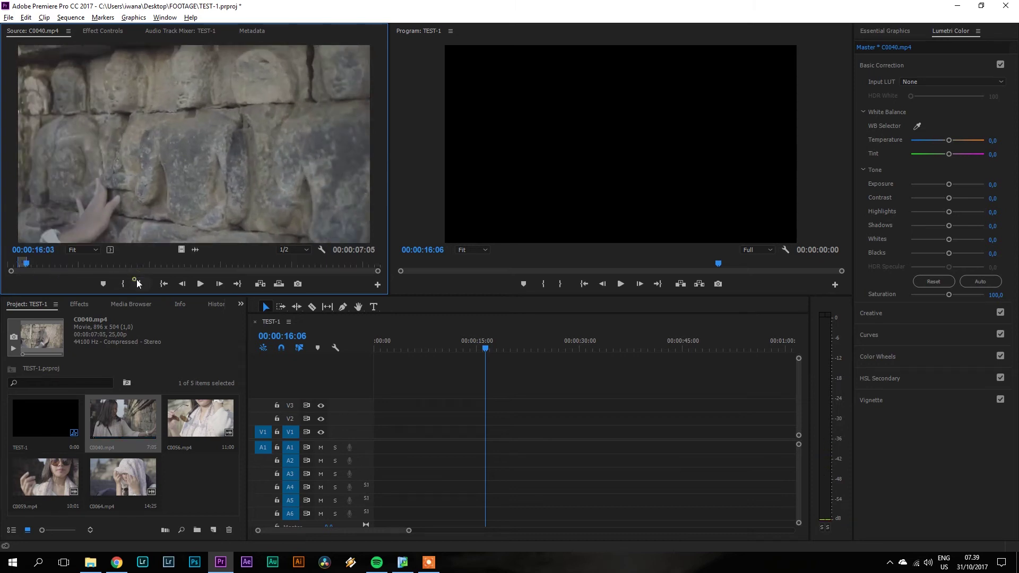
Place only the video of the marked C0040.mp4 range at the start of V1, keeping the existing sequence settings, and play it back
left_click_drag(181, 249, 391, 439)
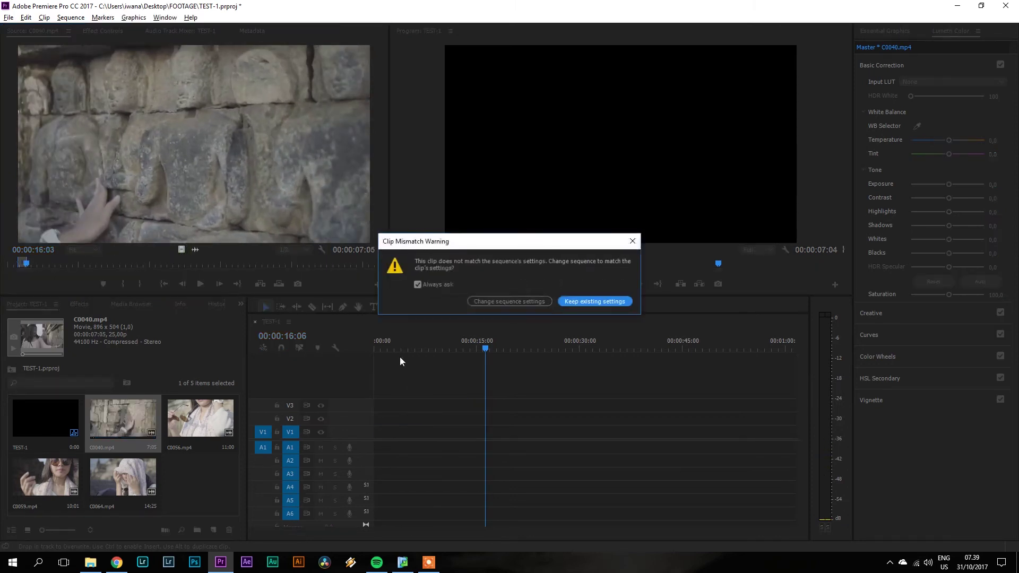
left_click(605, 302)
left_click_drag(398, 347, 352, 349)
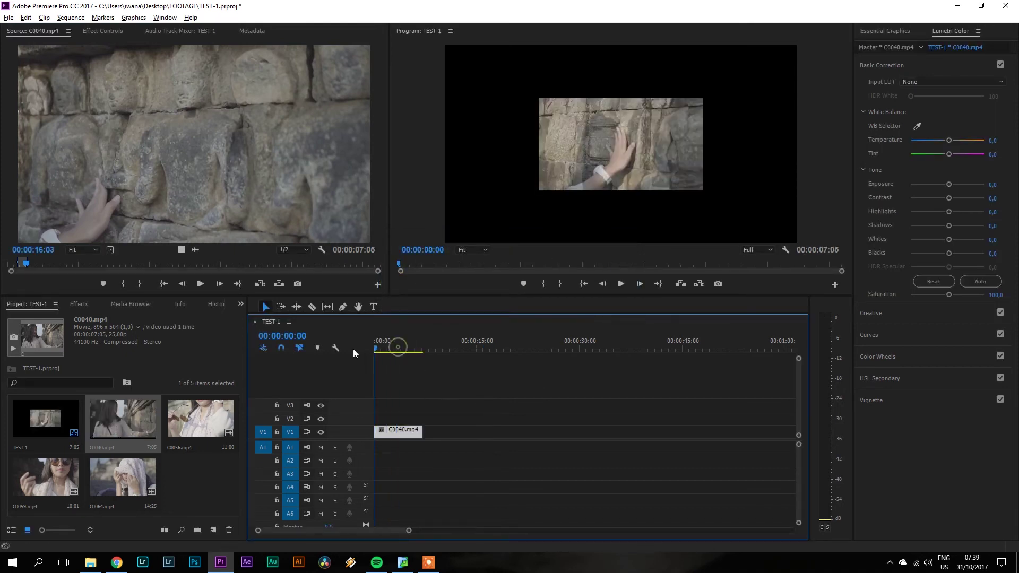
key("space")
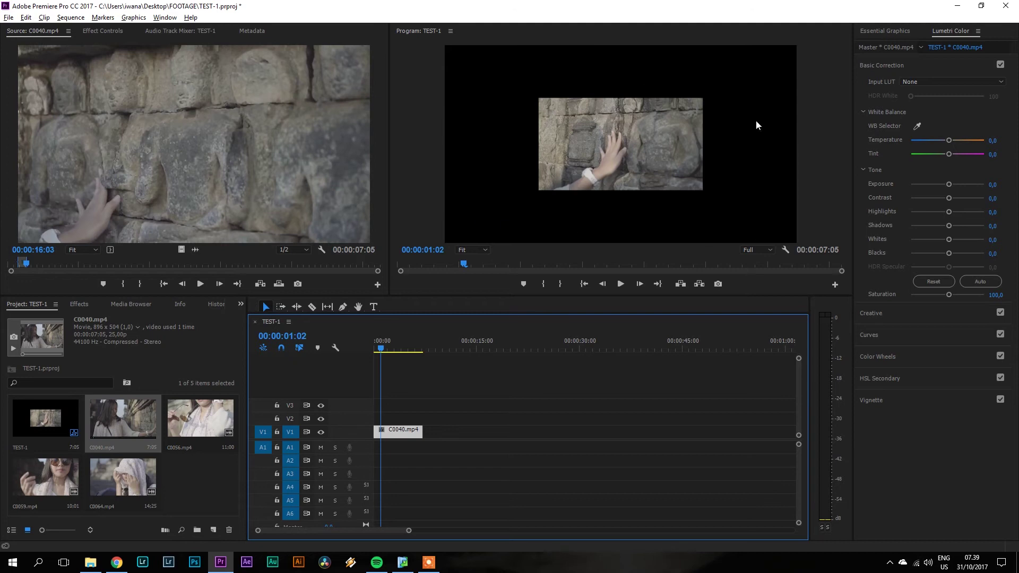
Park the sequence playhead at 00:00:01:00 and set the Program monitor's zoom level to 50%
left_click(381, 348)
left_click(492, 254)
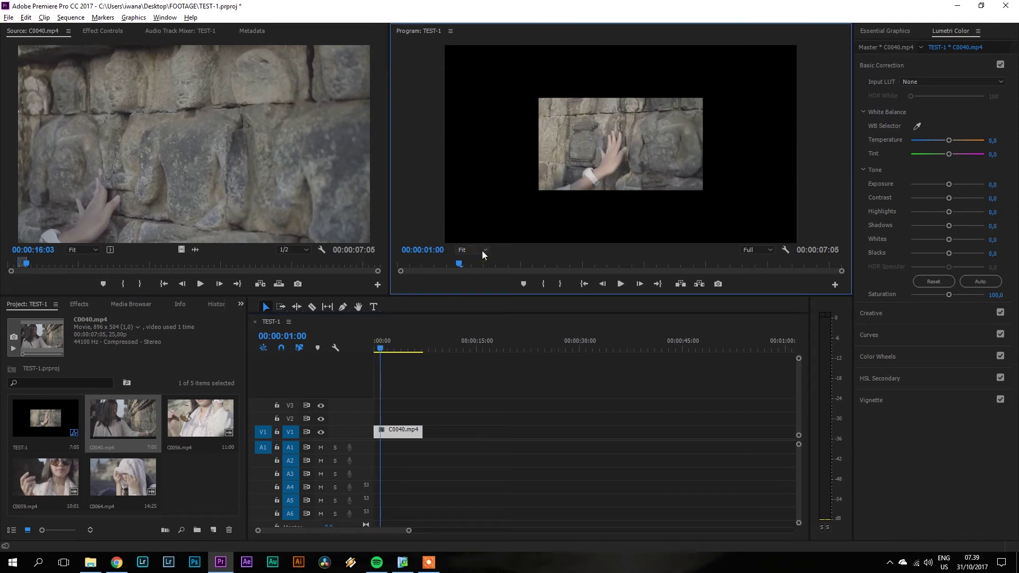
left_click(483, 251)
left_click(473, 297)
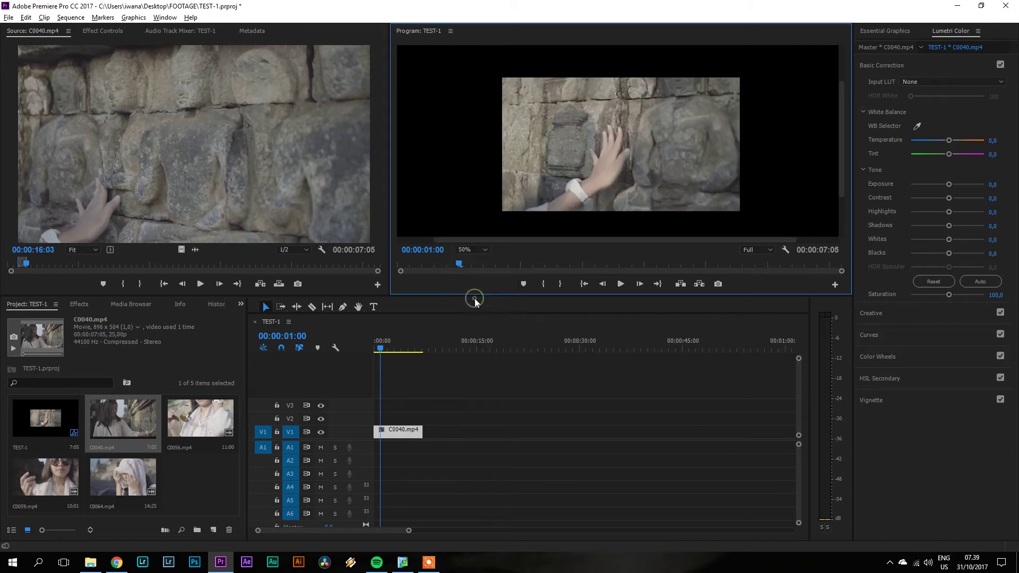
Set the Program monitor's zoom to 100% and then 75%, and play the sequence from its start
left_click(485, 249)
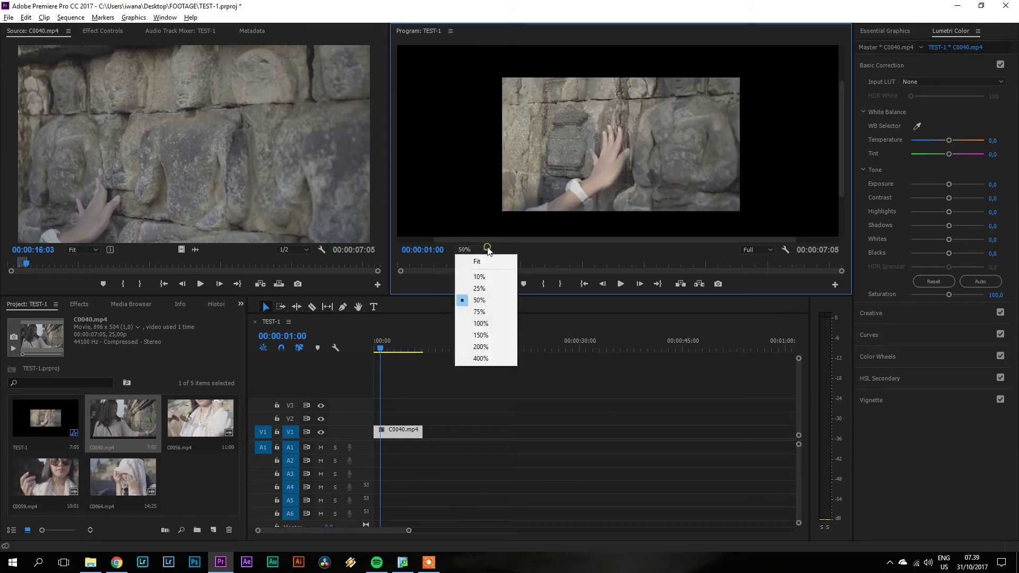
left_click(488, 323)
left_click(484, 250)
left_click(478, 311)
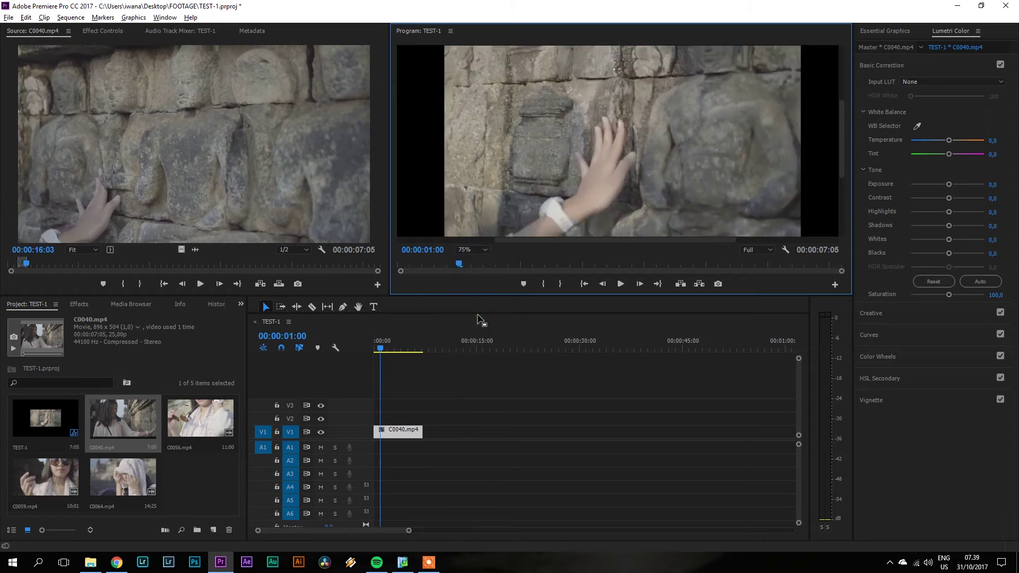
left_click(371, 350)
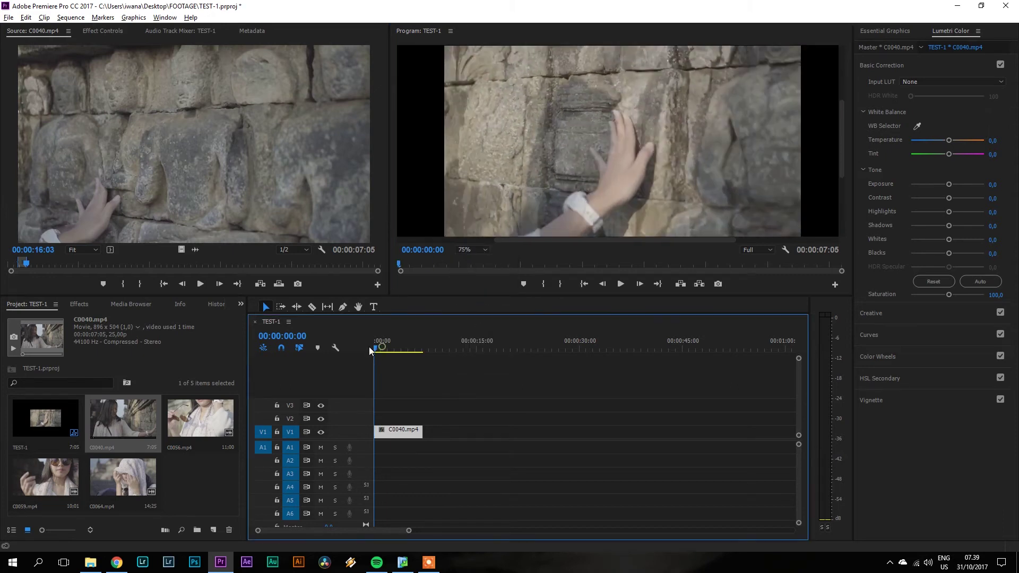
key("space")
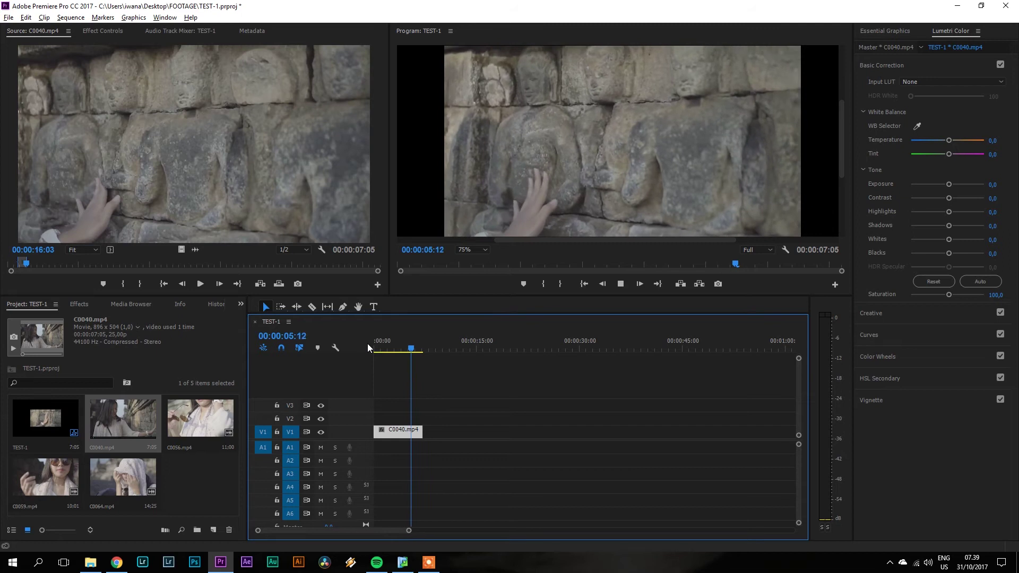
key("space")
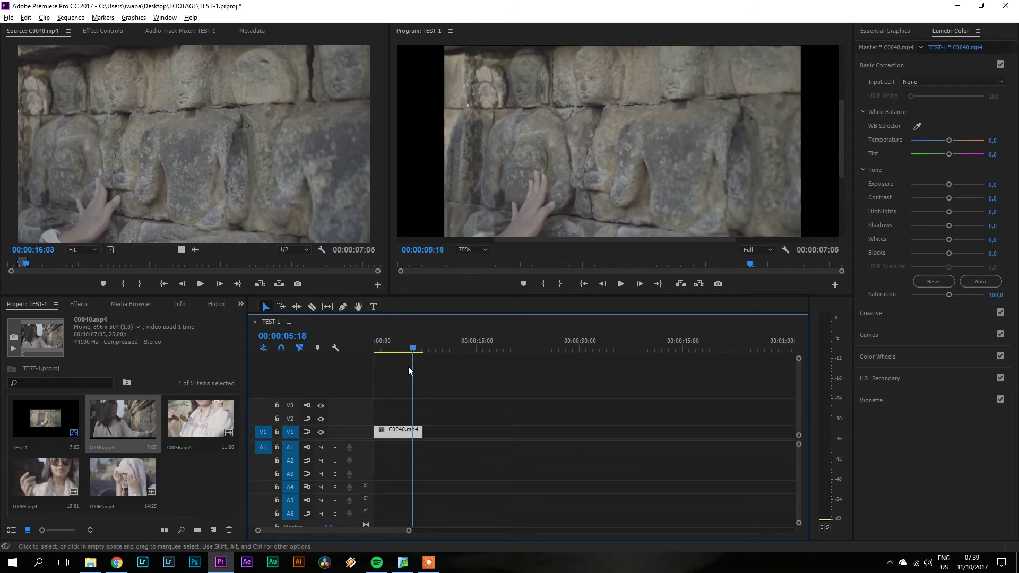
Set the Program monitor's zoom back to 50% and replay the sequence from its start
left_click(479, 251)
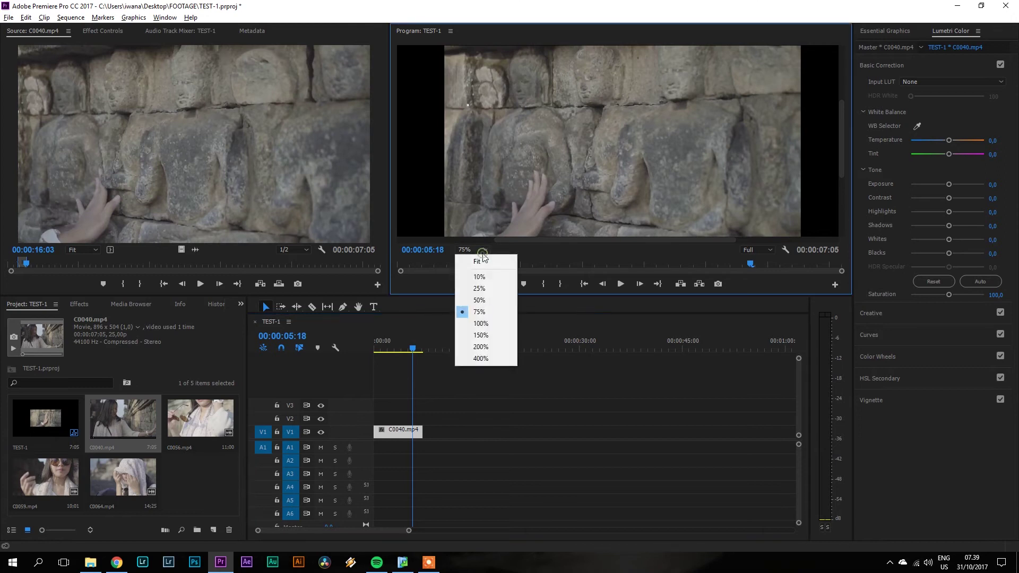
left_click(484, 299)
left_click_drag(412, 348, 372, 348)
key("space")
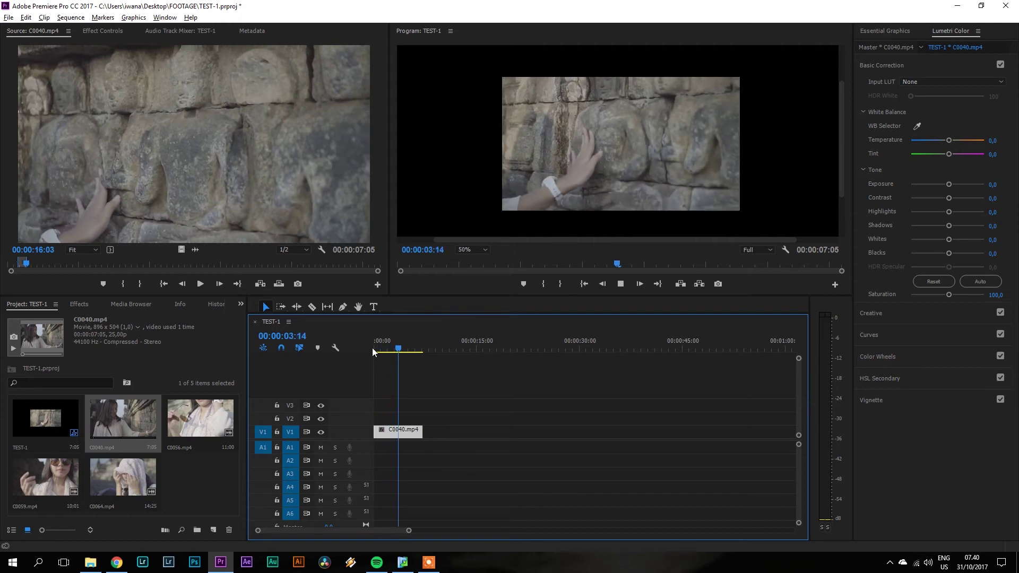
key("space")
Load C0056.mp4 in the Source monitor
double_click(190, 422)
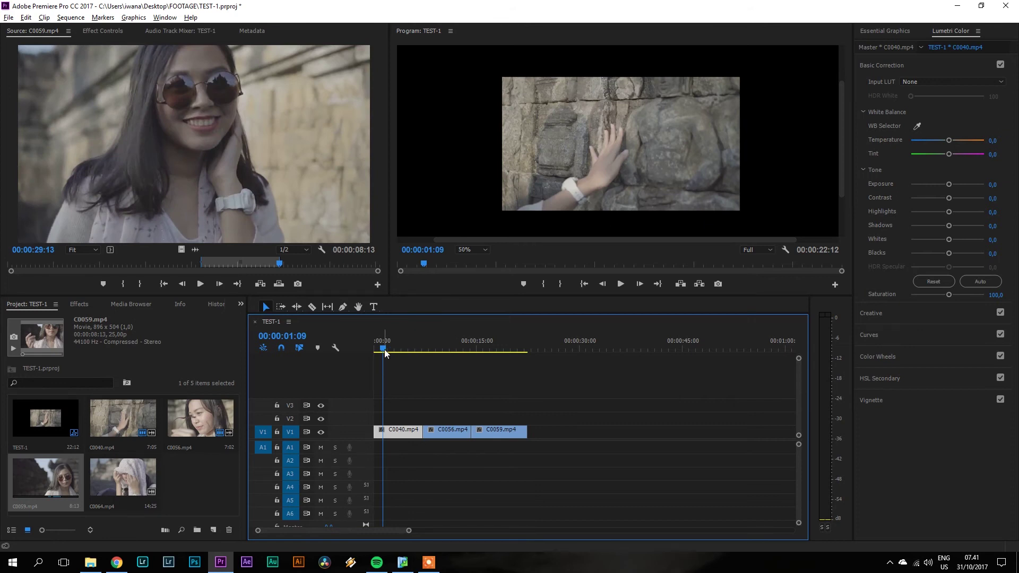
Review the three clips on V1 and mark the whole edit with in and out points from 00:00:00:00 to 00:00:22:12
mouse_move(385, 353)
left_mouse_down()
mouse_move(418, 351)
mouse_move(376, 355)
left_mouse_up()
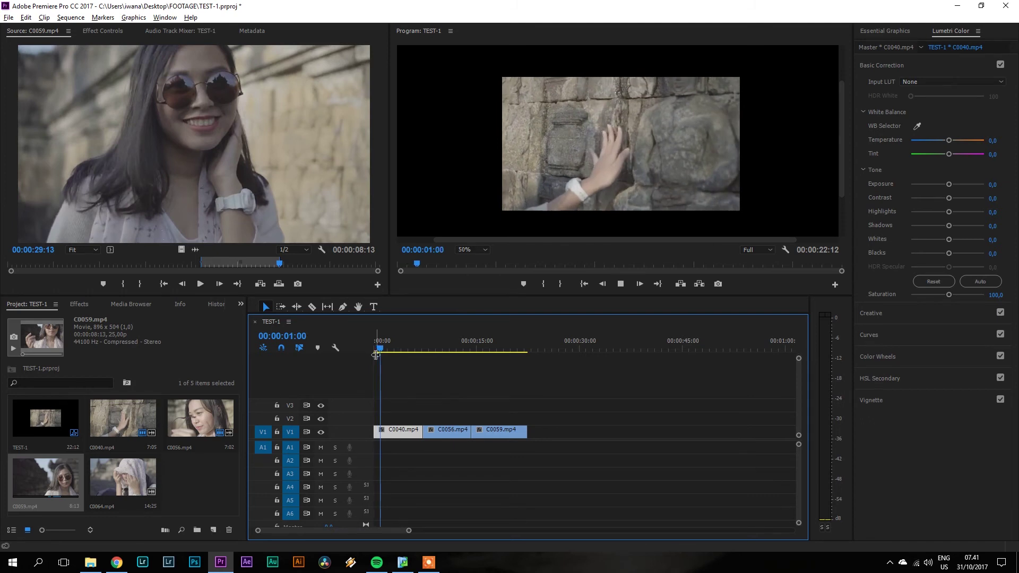
left_click(440, 348)
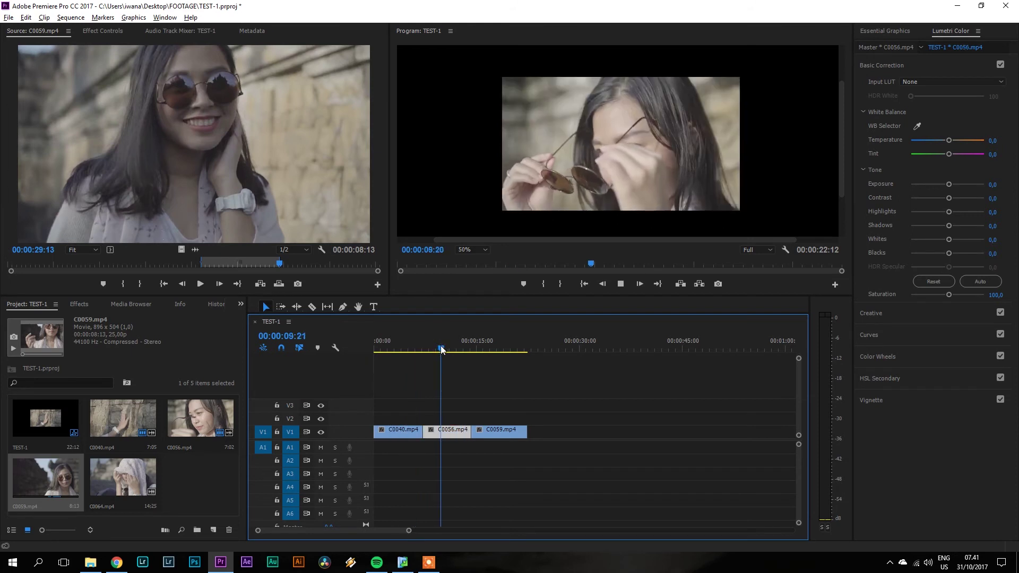
left_click_drag(460, 352, 342, 371)
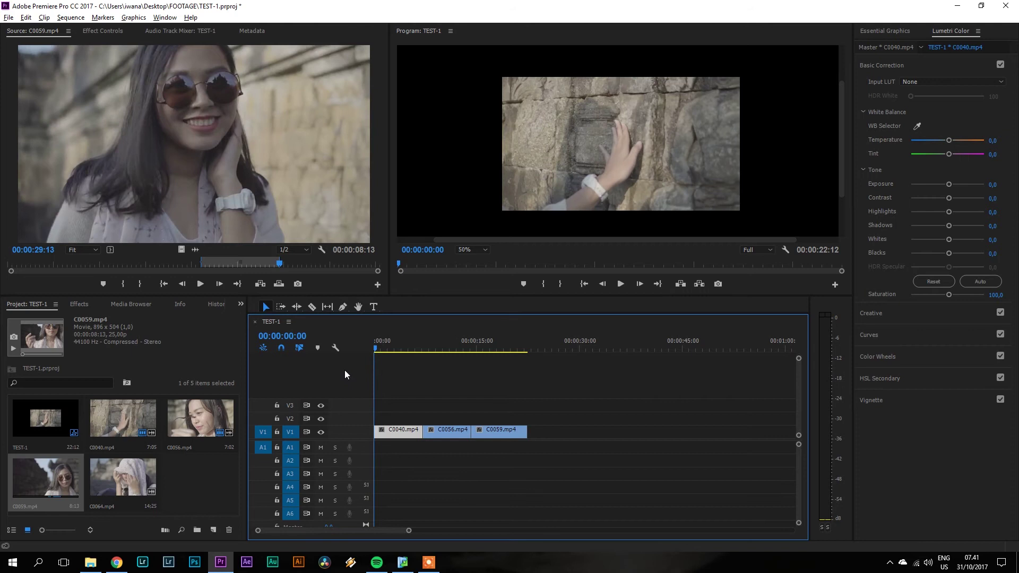
left_click_drag(375, 351, 522, 346)
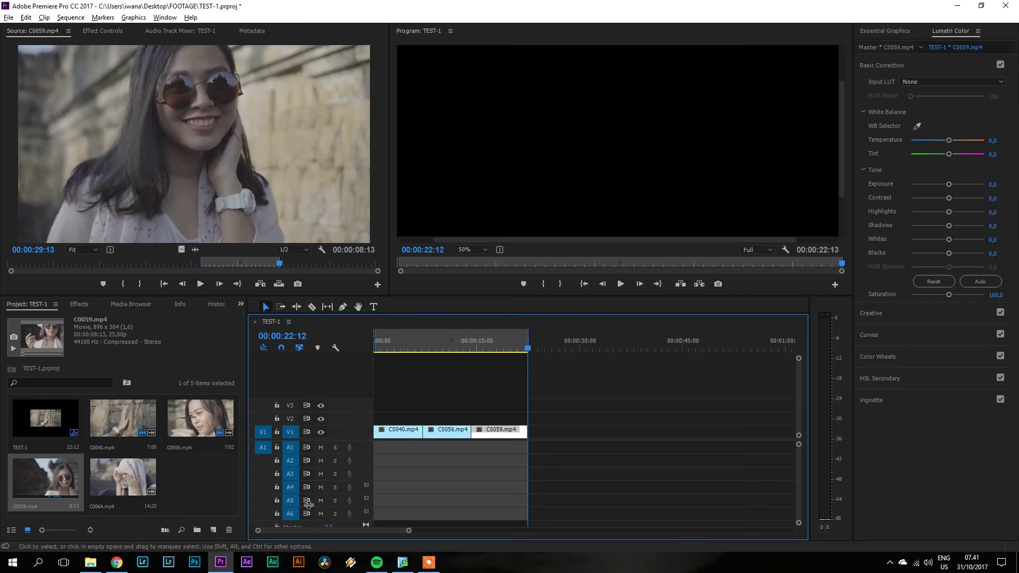
Switch to File Explorer and copy the original C0040.MP4, C0056.MP4, C0059.MP4 and C0064.MP4 from the FOOTAGE folder
left_click(93, 563)
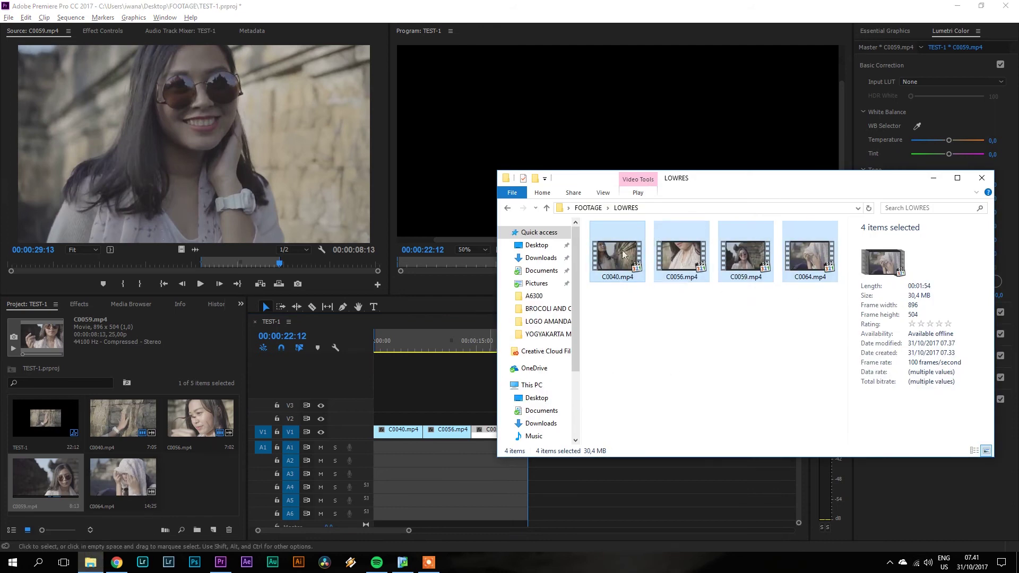
left_click(582, 208)
left_click(746, 258)
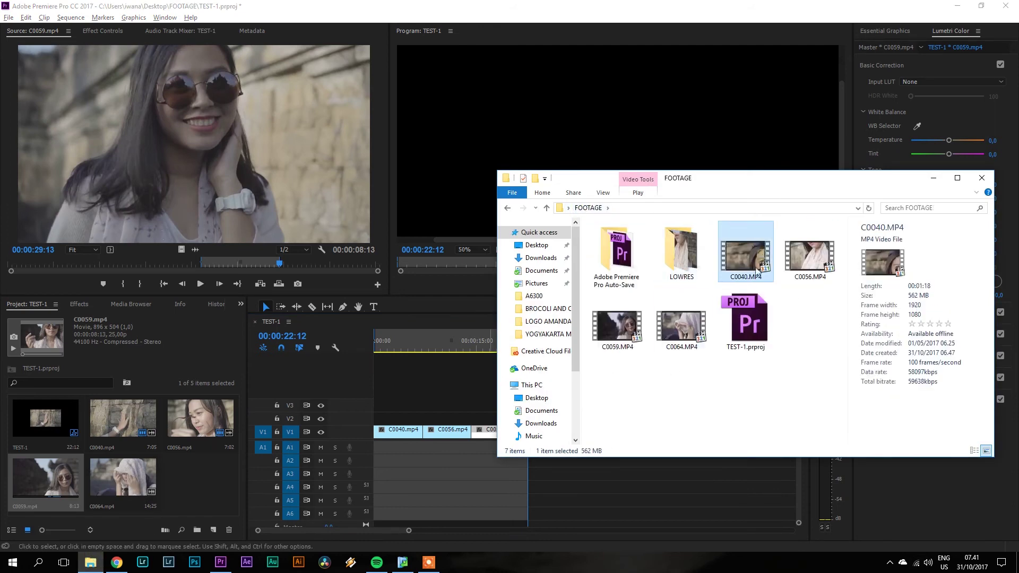
left_click(691, 324, "shift")
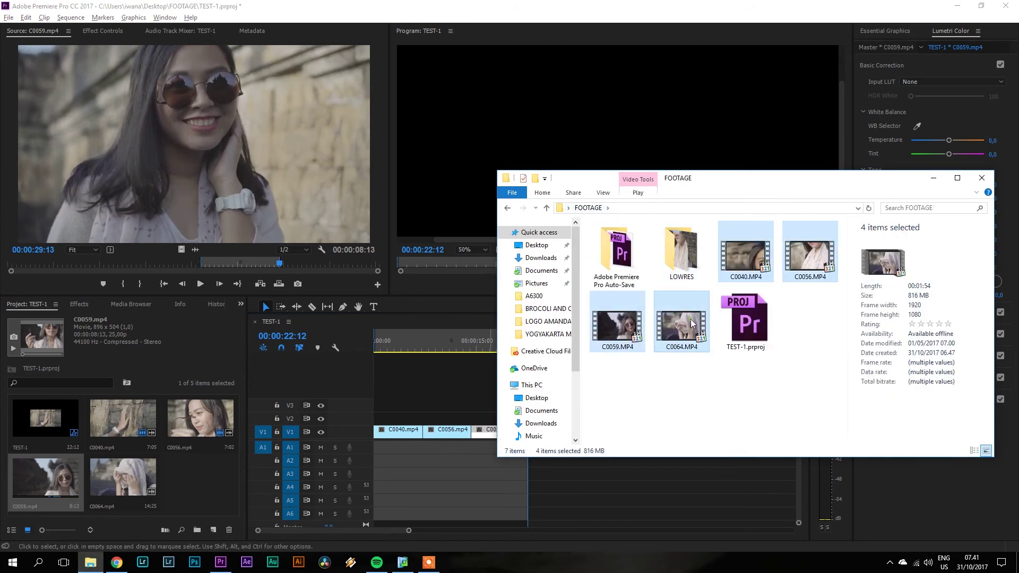
right_click(761, 267)
left_click(785, 423)
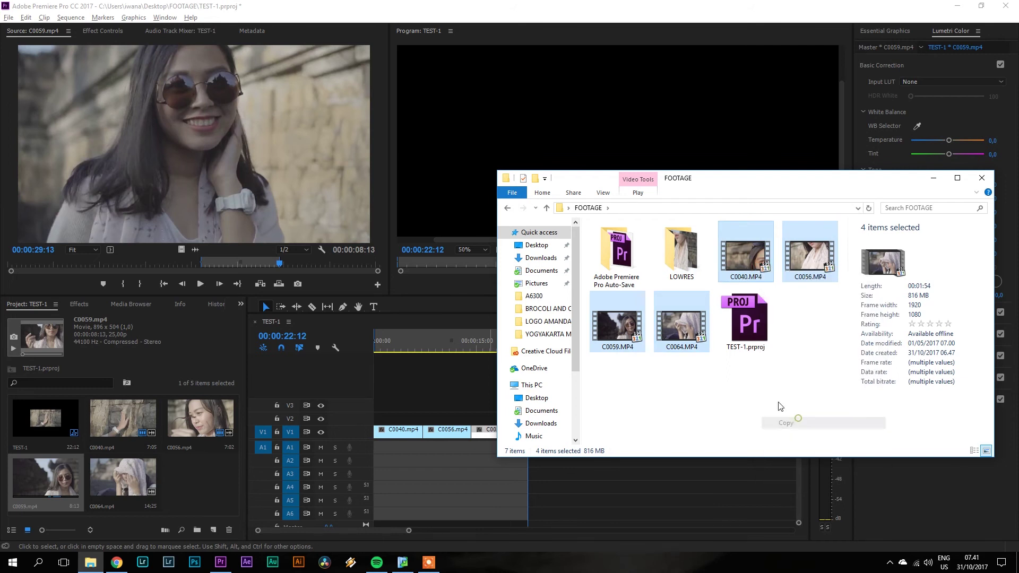
Paste the four original videos into the LOWRES folder, replacing the low-resolution files with the same names
double_click(681, 254)
right_click(694, 319)
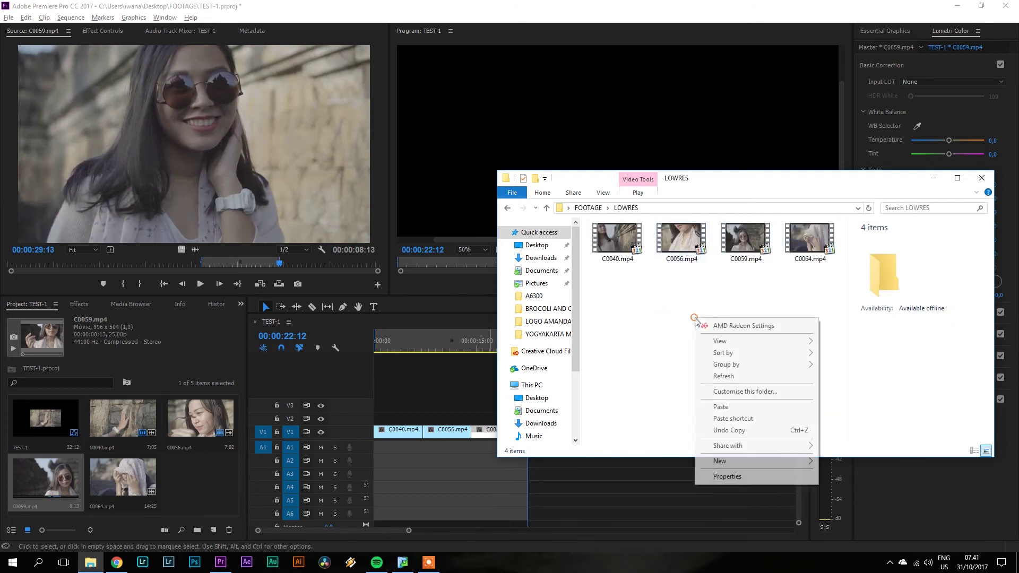
left_click(723, 407)
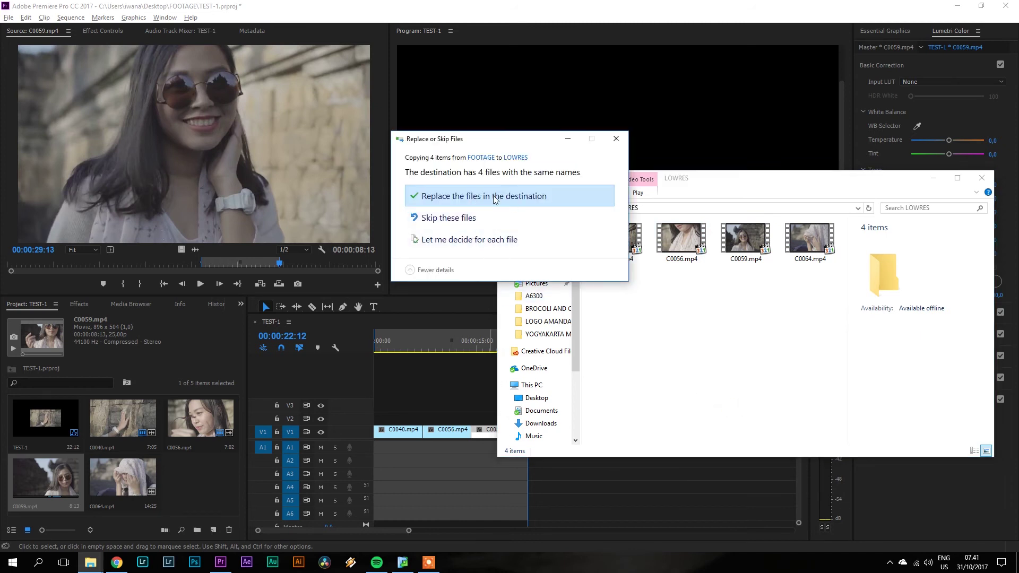
left_click(511, 199)
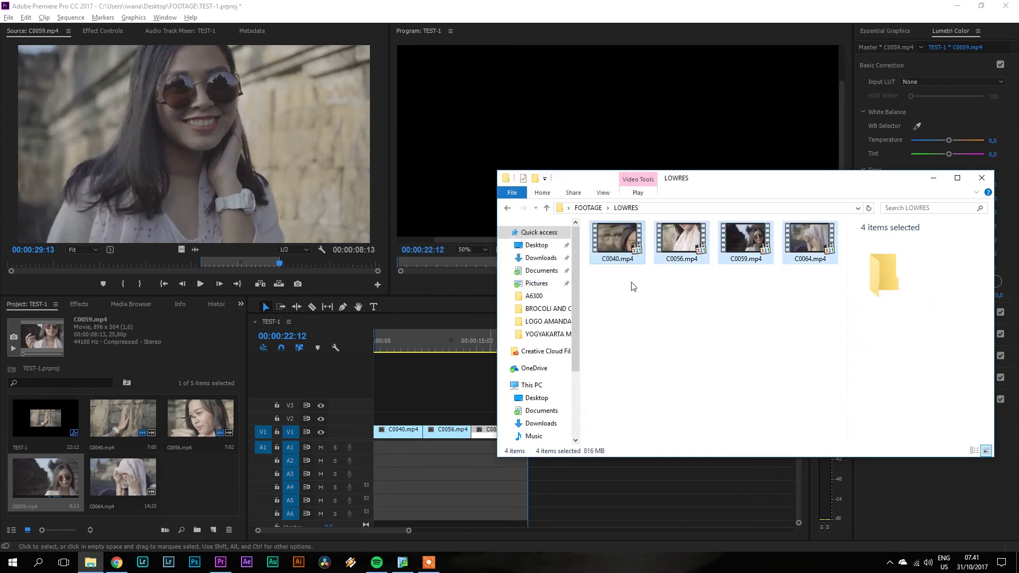
left_click(690, 300)
left_click(682, 243)
Return to Premiere Pro, park the sequence playhead at 00:00:04:02 and set the Program monitor's zoom to Fit
left_click(586, 5)
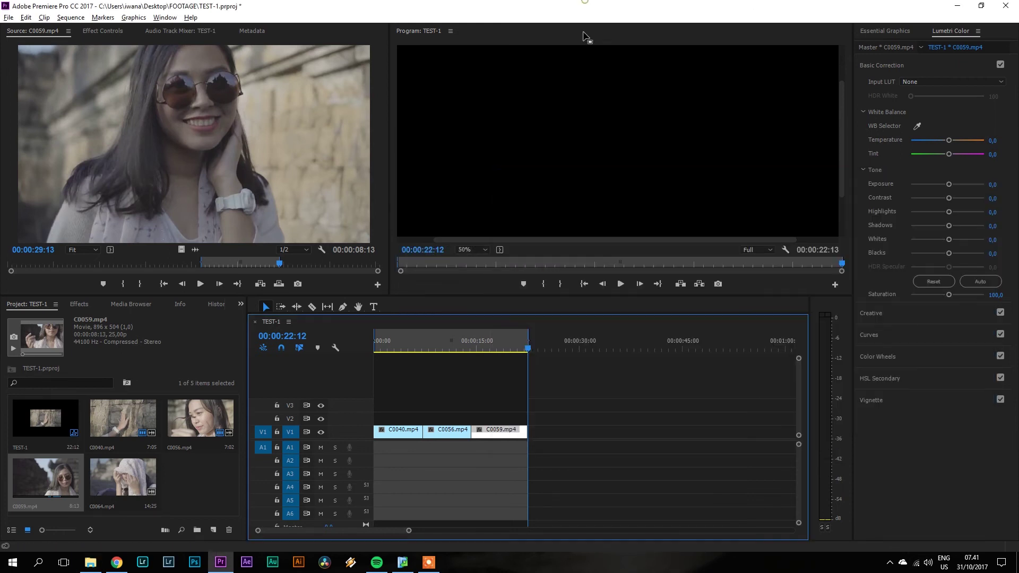
left_click(403, 335)
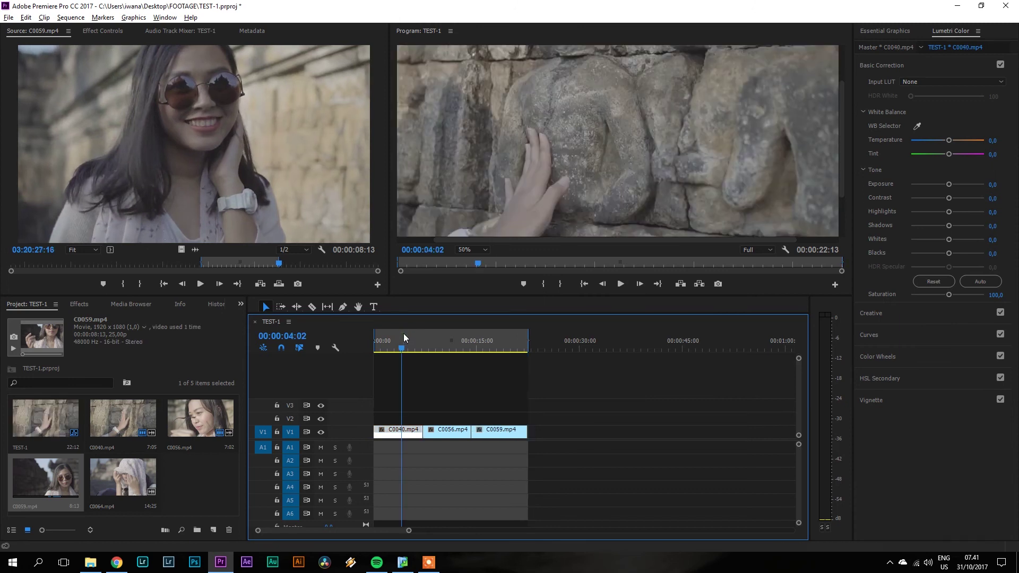
left_click(480, 250)
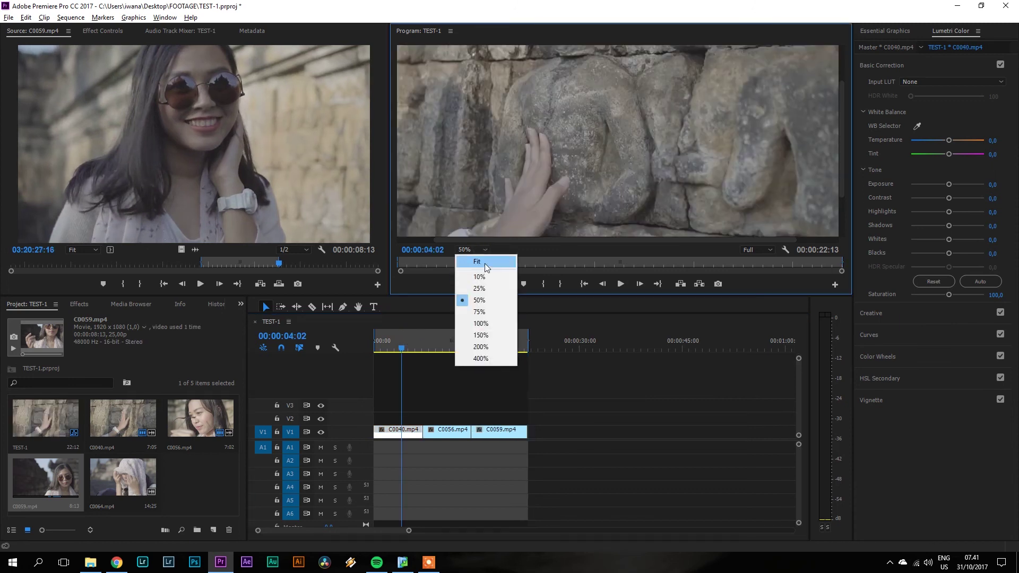
left_click(481, 262)
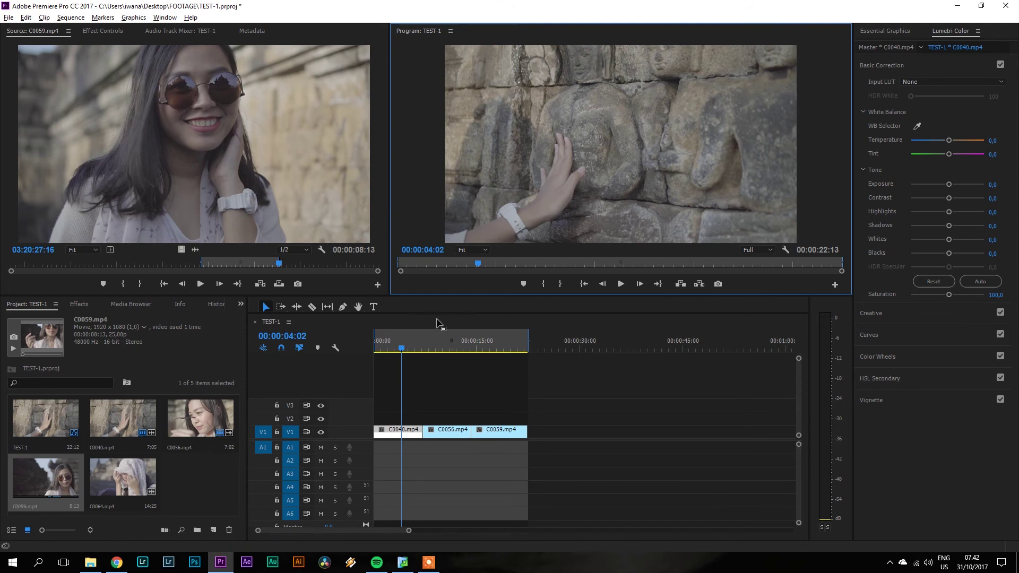
Render the sequence from its in point to its out point and stop the playback at 00:00:11:01
left_click(71, 17)
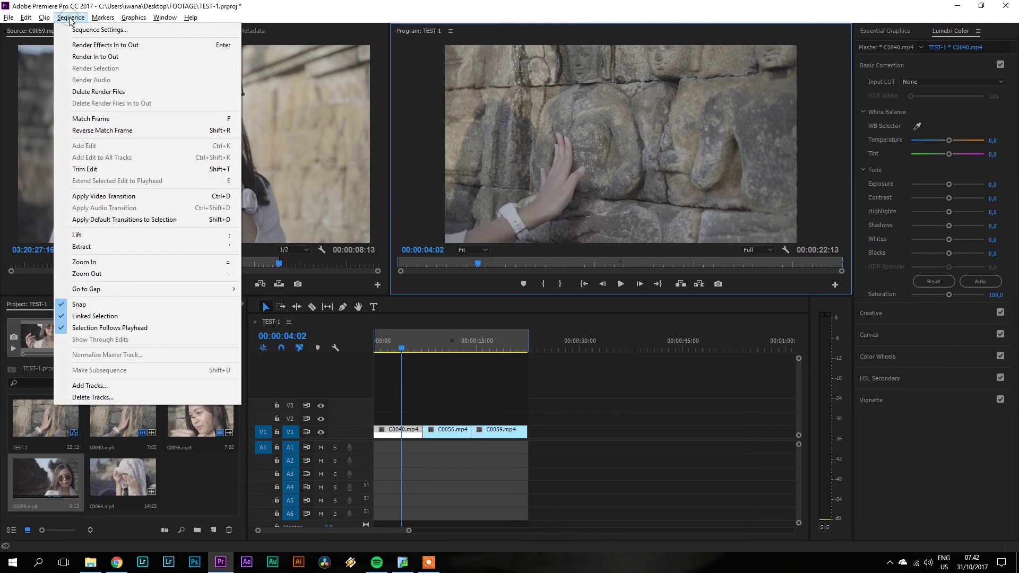
left_click(91, 62)
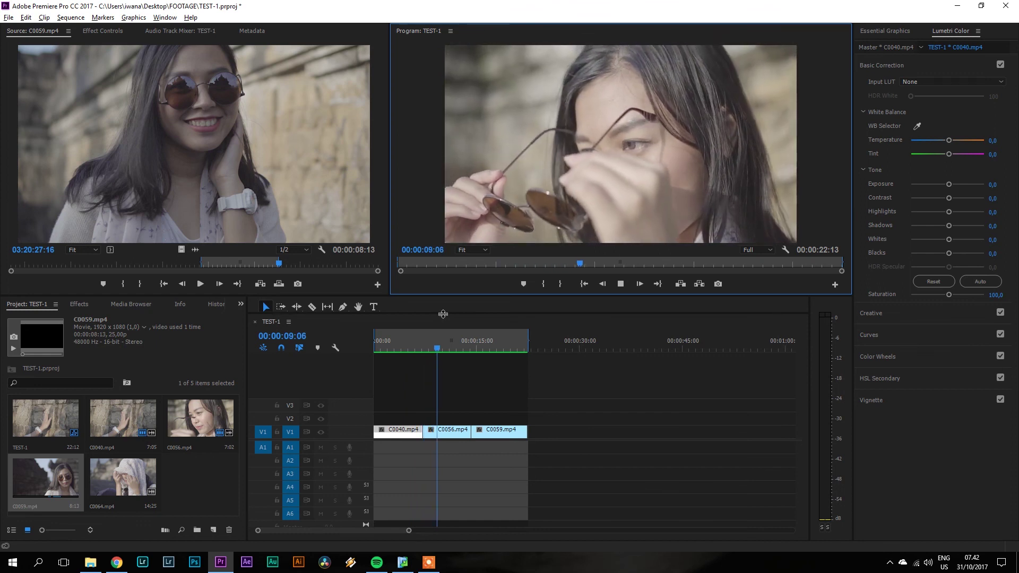
key("space")
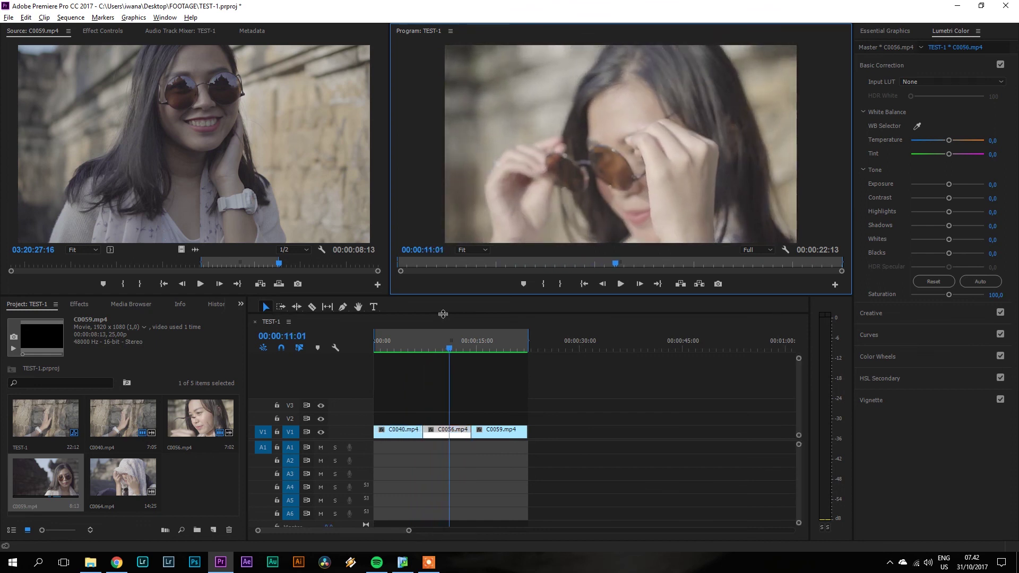